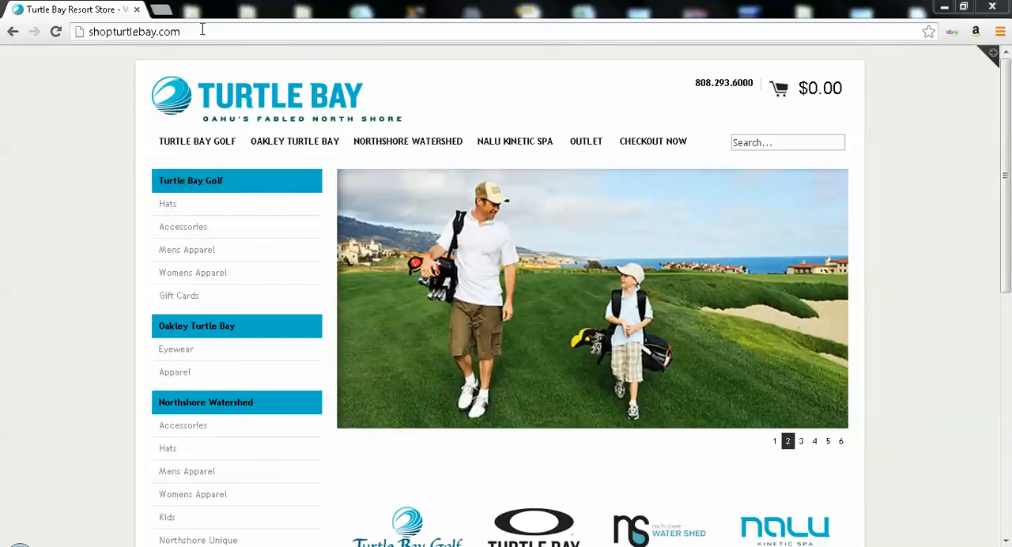
# Open the store's admin at shopturtlebay.com/admin and look over the dashboard's sales and visitor statistics
pyautogui.click(206, 31)
pyautogui.click(208, 32)
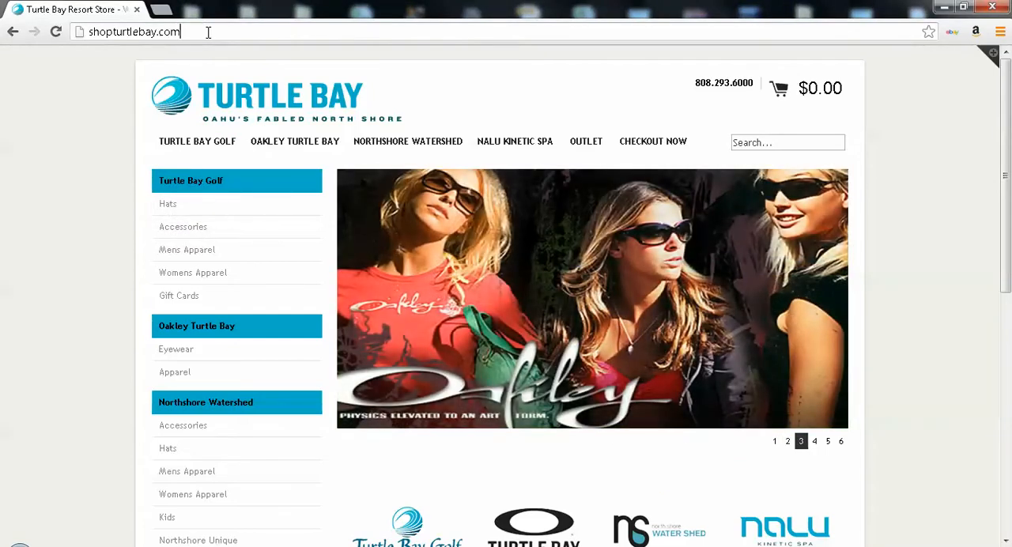
pyautogui.write('/admin')
pyautogui.press('Return')
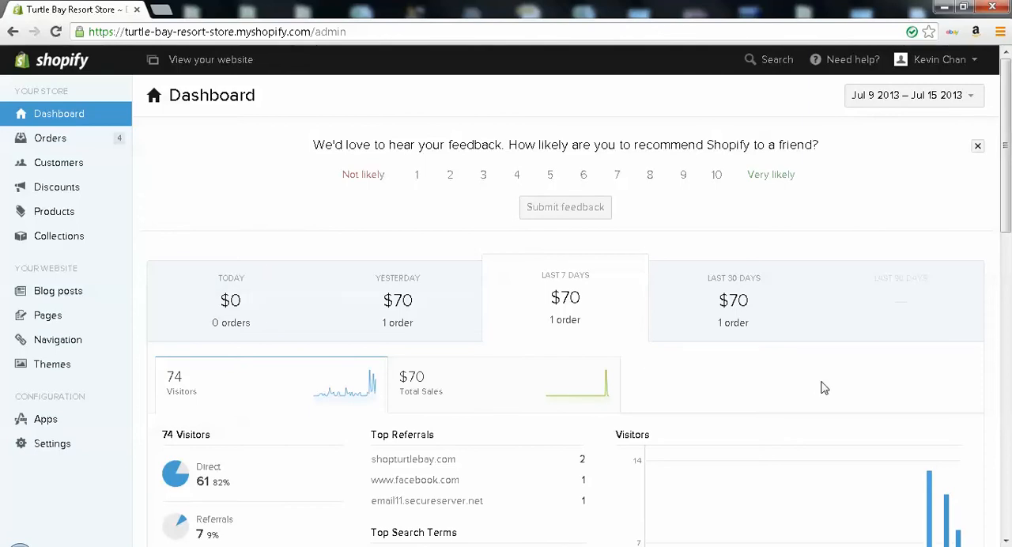
pyautogui.scroll(-1, 823, 387)
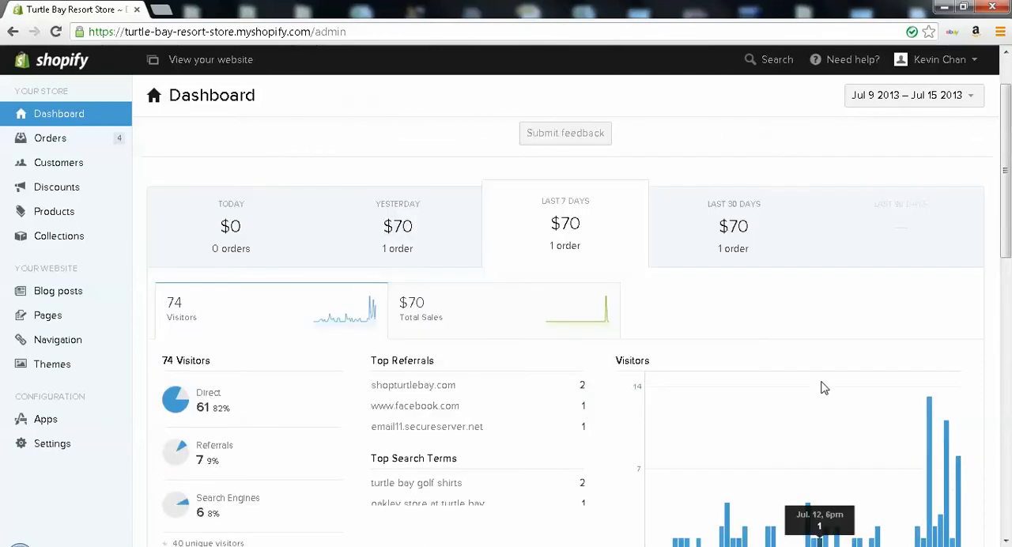
pyautogui.scroll(1, 657, 335)
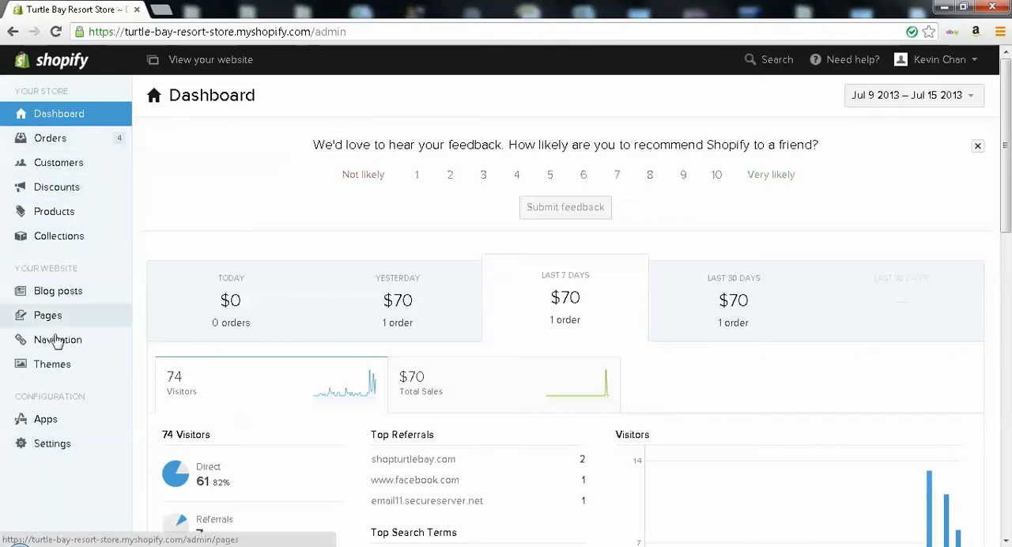
# Open the most recent order and review its line items, subtotal, shipping, total, payment and customer addresses
pyautogui.click(83, 146)
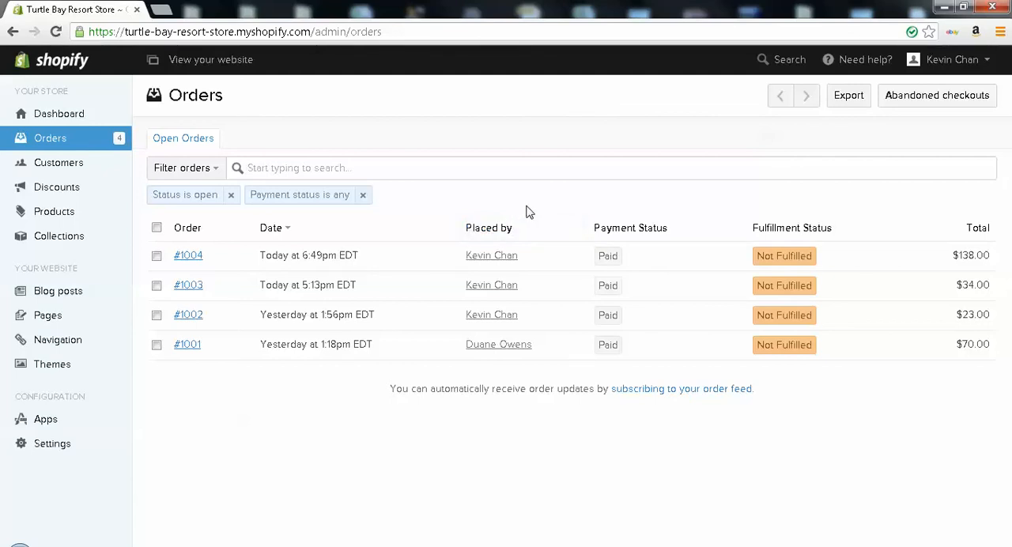
pyautogui.click(190, 258)
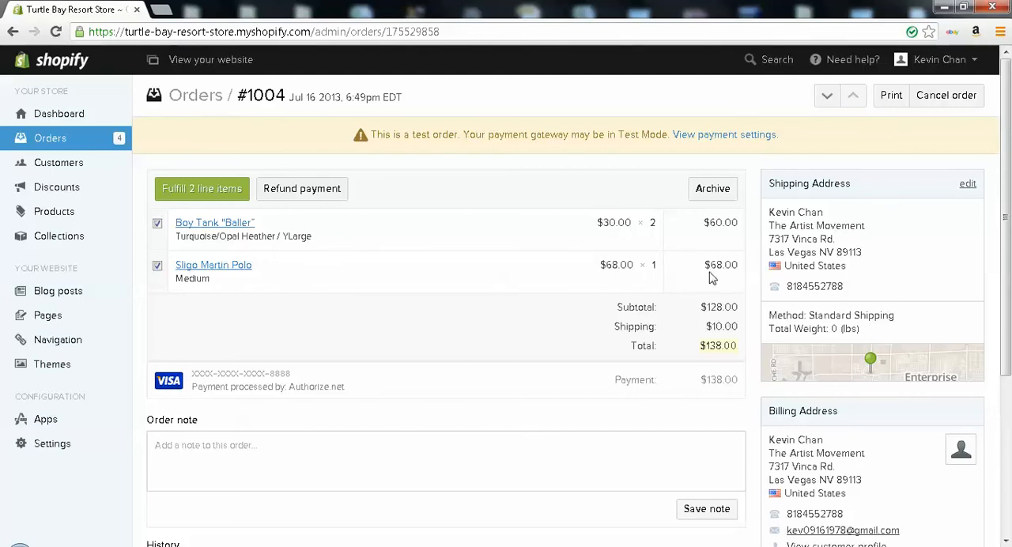
pyautogui.moveTo(703, 309); pyautogui.dragTo(727, 309)
pyautogui.click(728, 312)
pyautogui.scroll(-1, 725, 336)
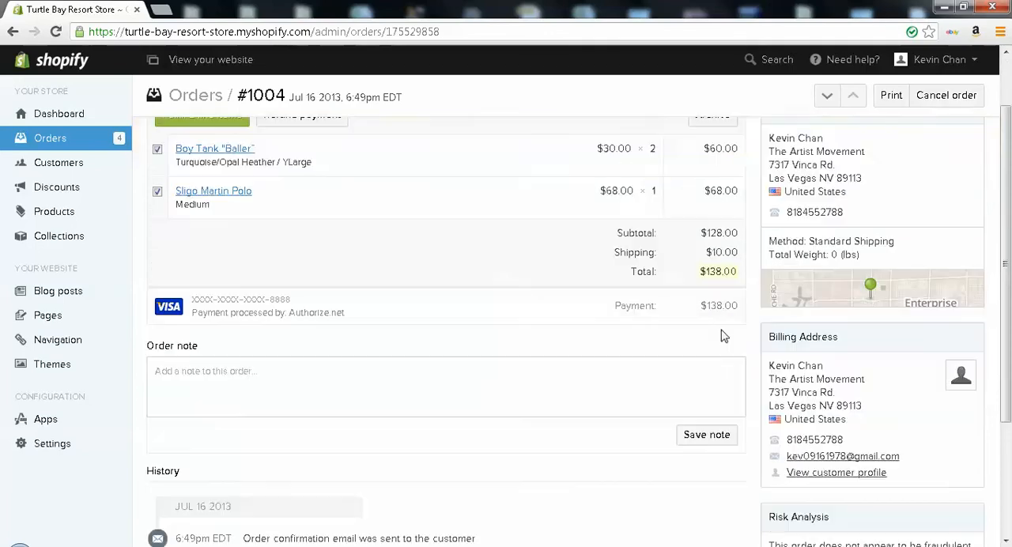
pyautogui.moveTo(706, 272); pyautogui.dragTo(722, 272)
pyautogui.click(722, 272)
pyautogui.scroll(1, 334, 328)
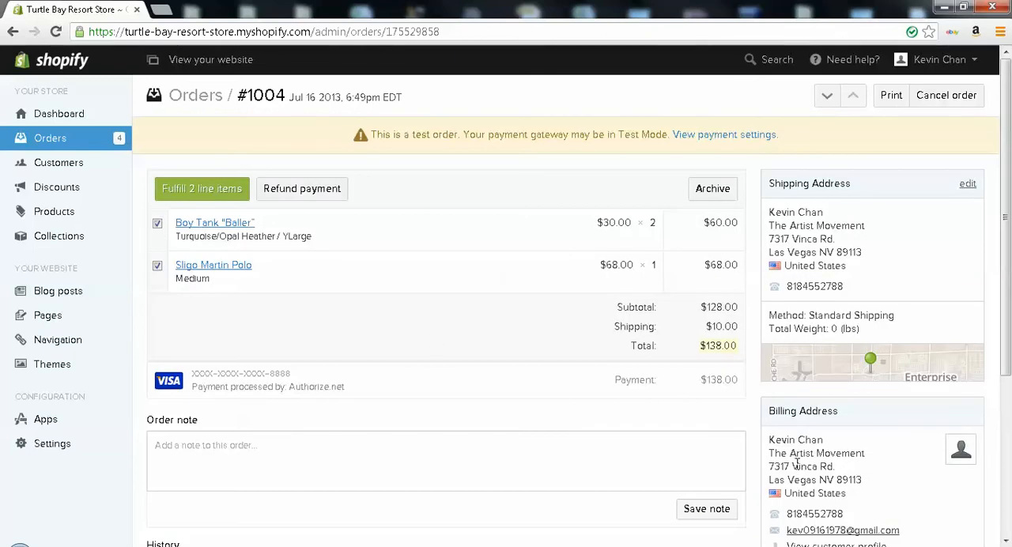
pyautogui.scroll(-1, 815, 435)
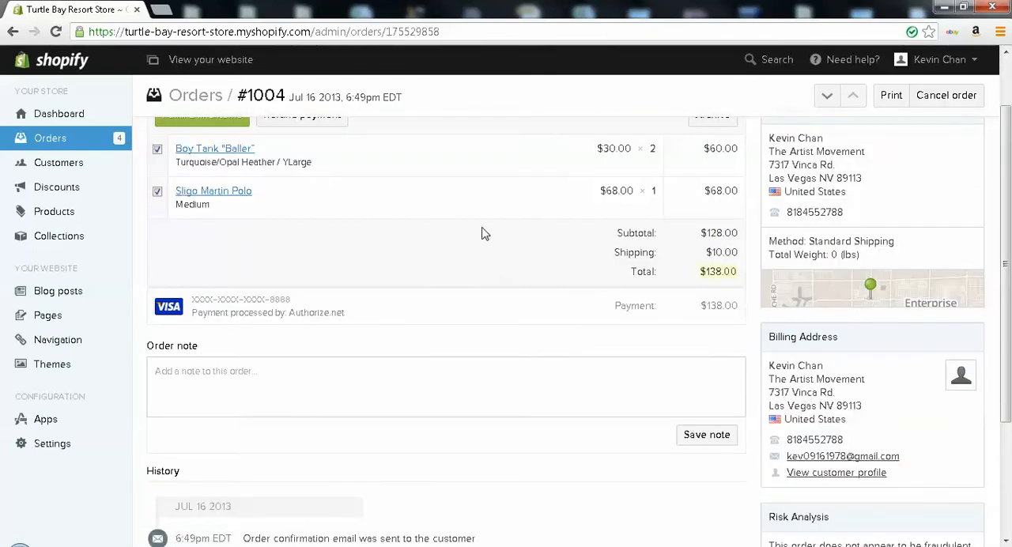
pyautogui.scroll(1, 488, 232)
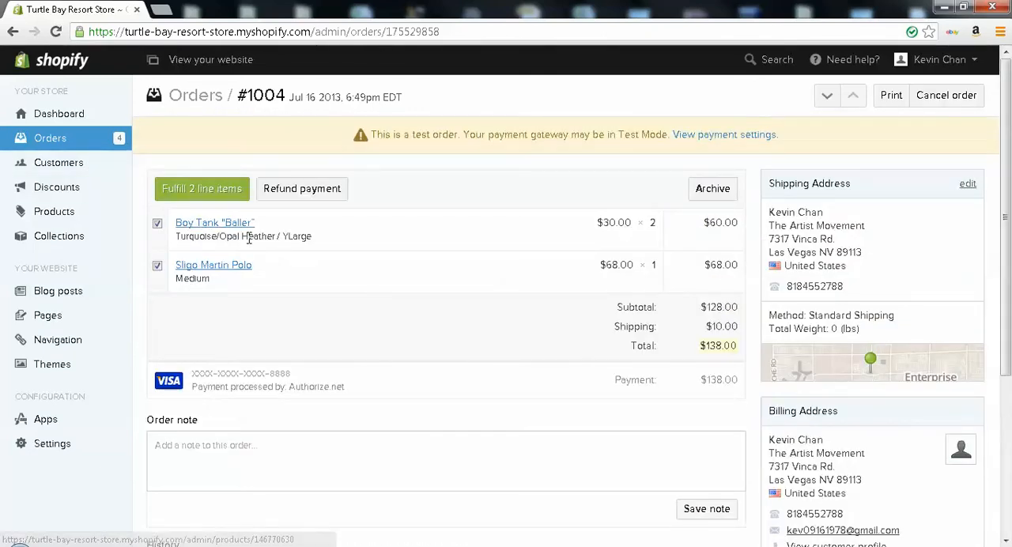
# Open the first customer's record in the customer list and review the order history and address
pyautogui.click(70, 174)
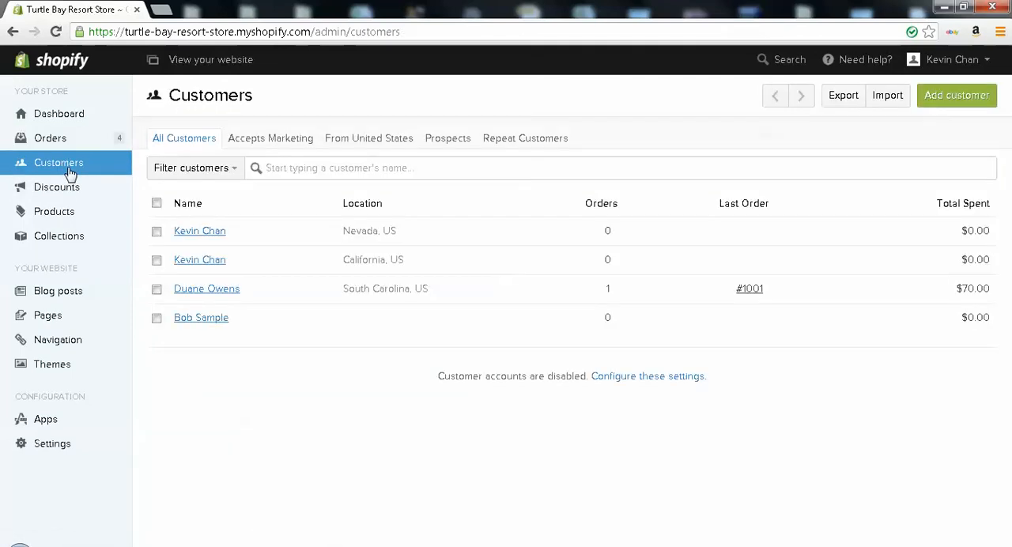
pyautogui.click(200, 238)
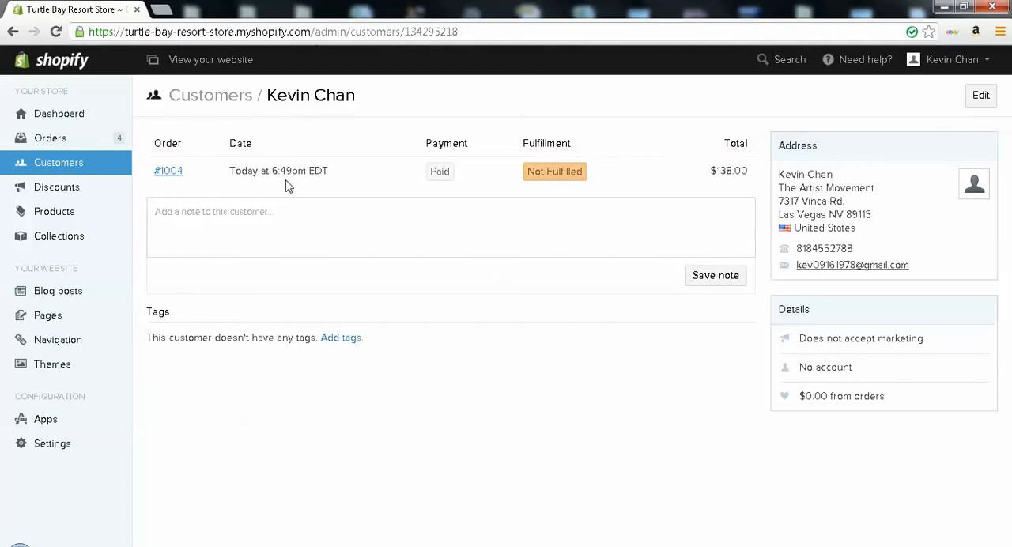
pyautogui.moveTo(902, 226); pyautogui.dragTo(828, 217)
pyautogui.click(828, 218)
# Add a new discount with the code COUPON99 that takes $10 off all orders
pyautogui.click(98, 193)
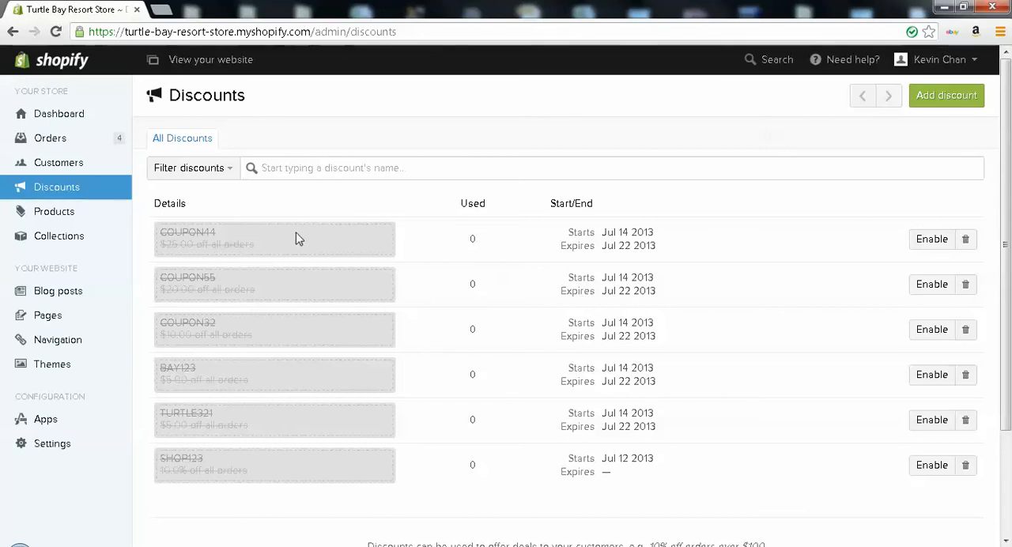
pyautogui.click(947, 96)
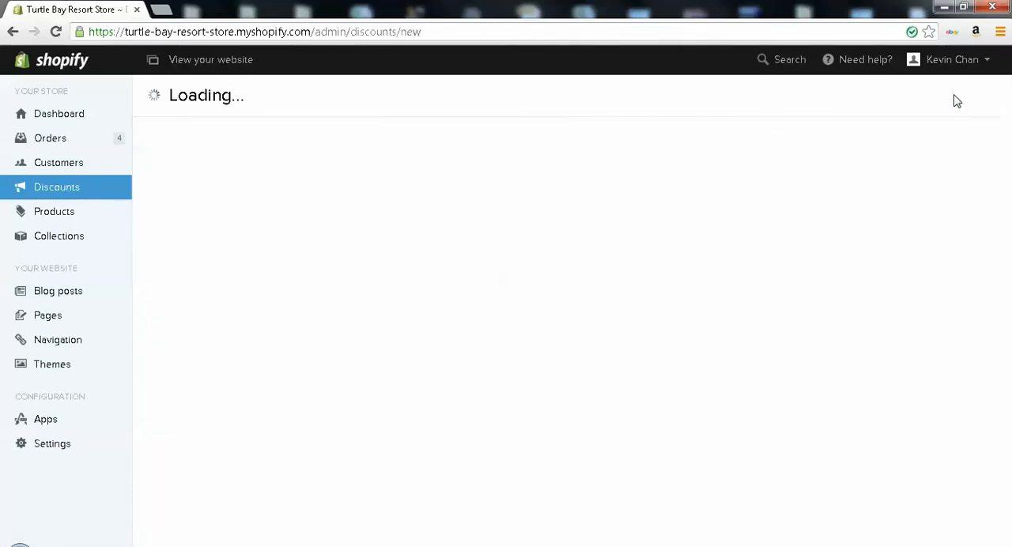
pyautogui.click(423, 171)
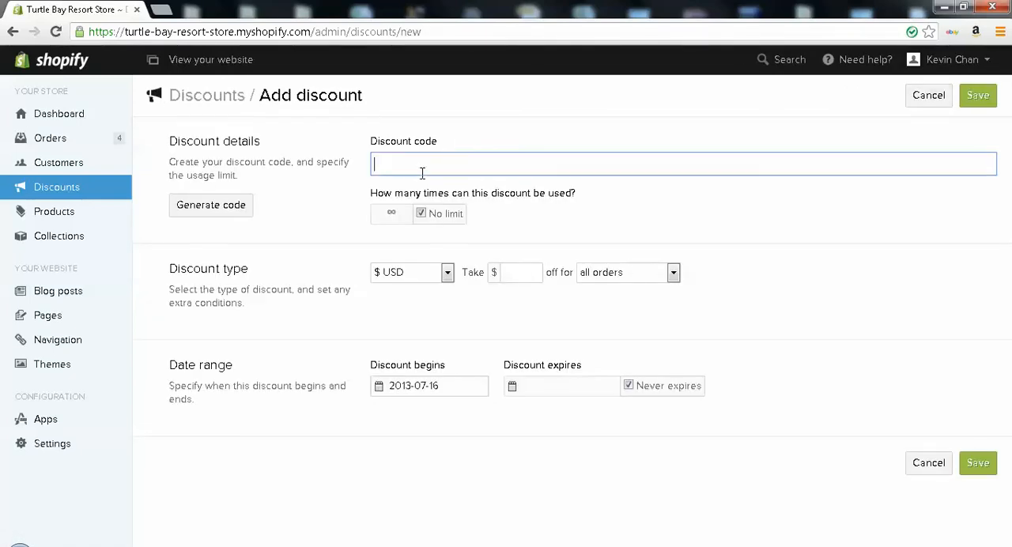
pyautogui.write('COUPON99')
pyautogui.click(513, 274)
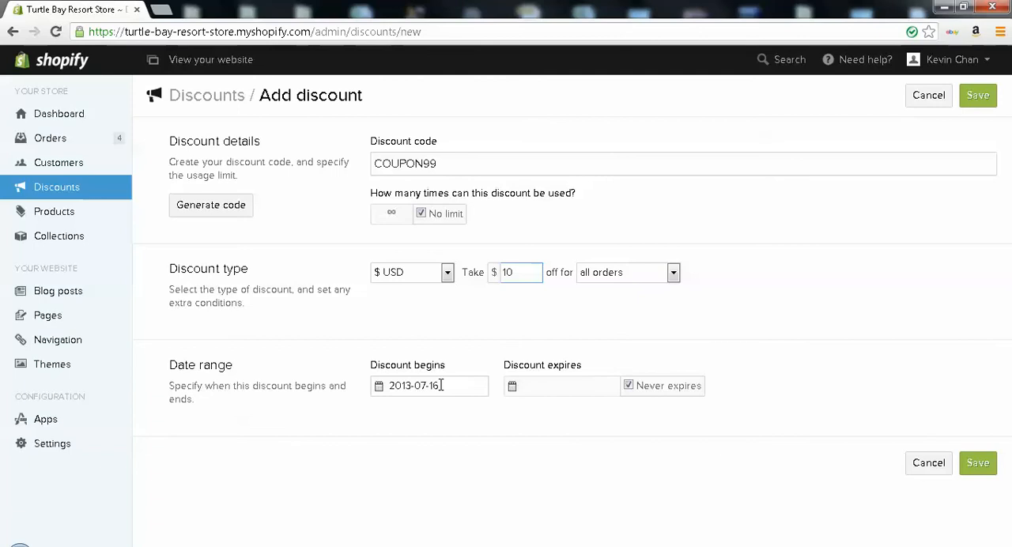
# Turn off Never expires, set the discount's expiry date to 2013-07-23 and save the discount
pyautogui.click(528, 391)
pyautogui.click(629, 386)
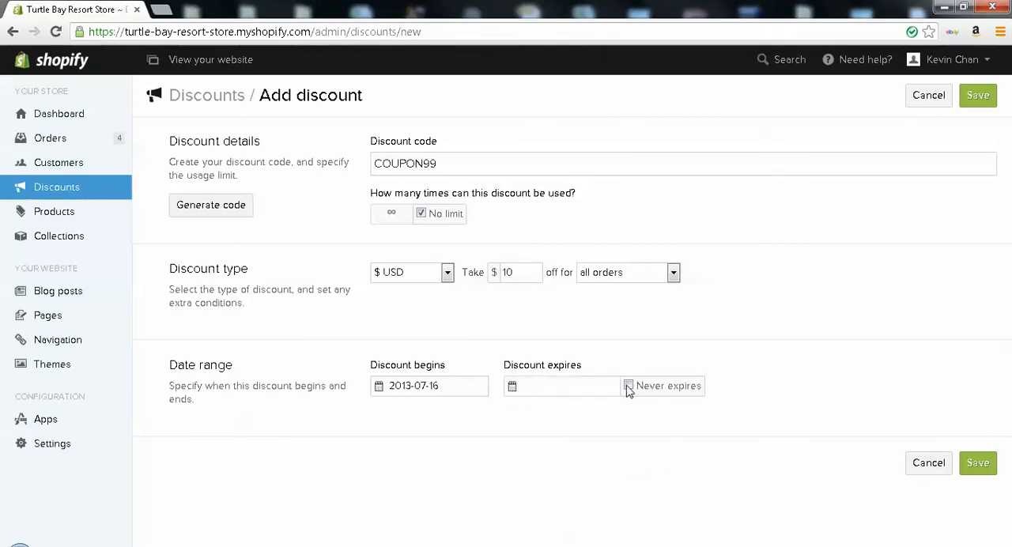
pyautogui.click(576, 388)
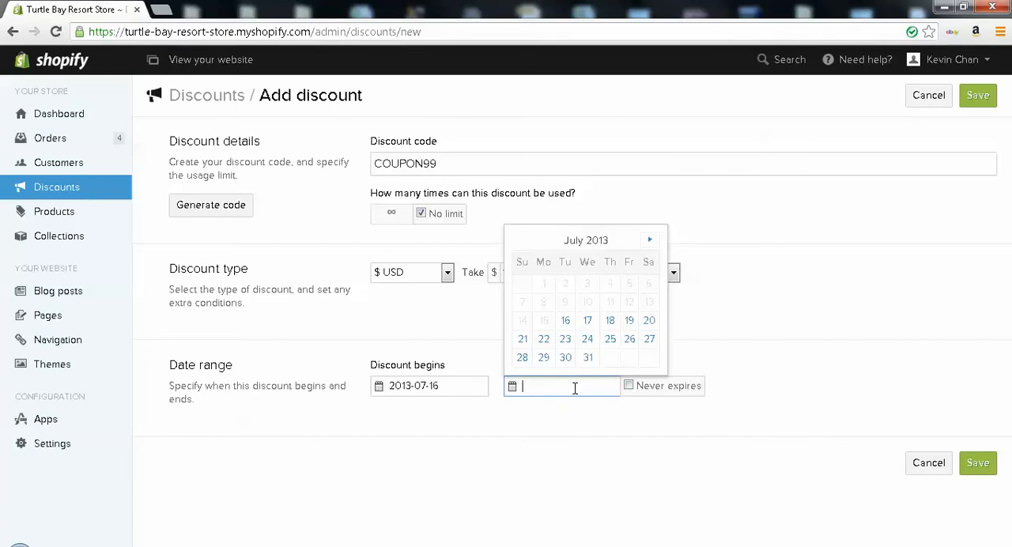
pyautogui.click(570, 338)
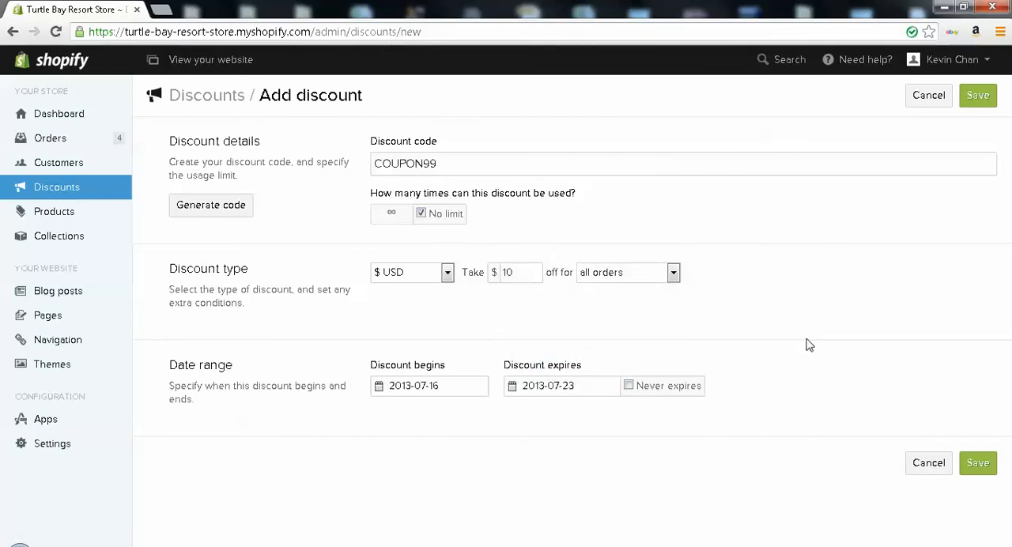
pyautogui.click(987, 466)
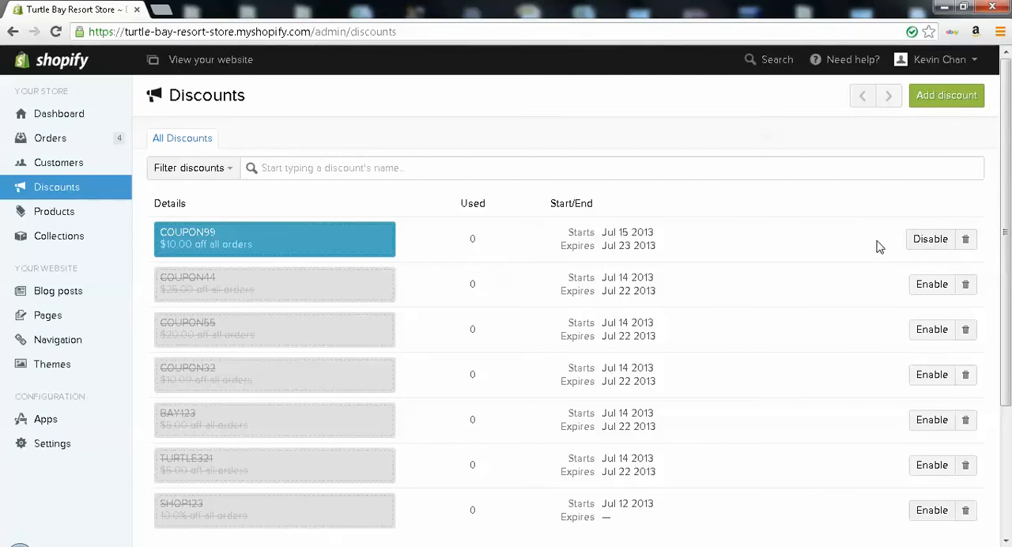
# Disable and re-enable the COUPON99 discount, and enable the TURTLE321 discount
pyautogui.click(930, 238)
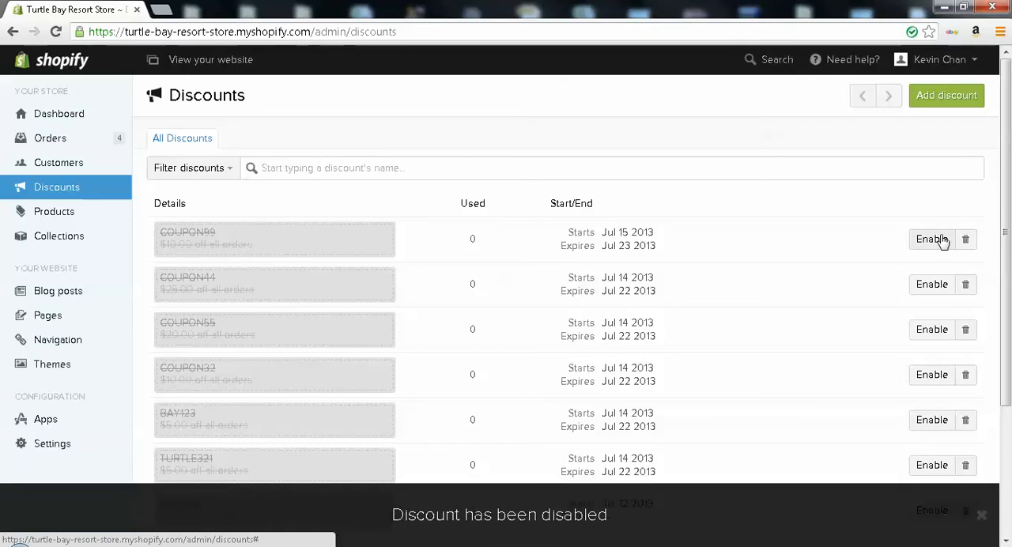
pyautogui.click(931, 238)
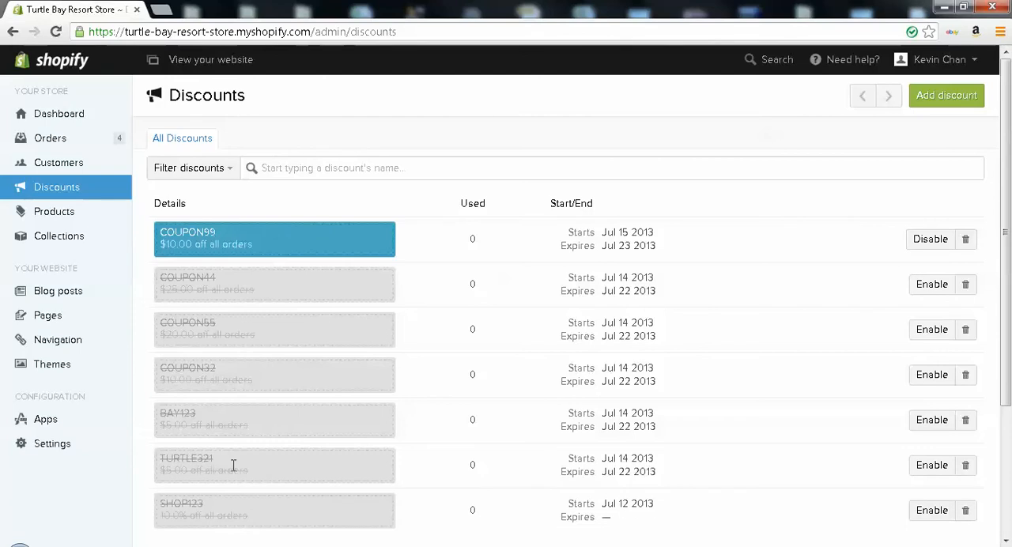
pyautogui.click(924, 469)
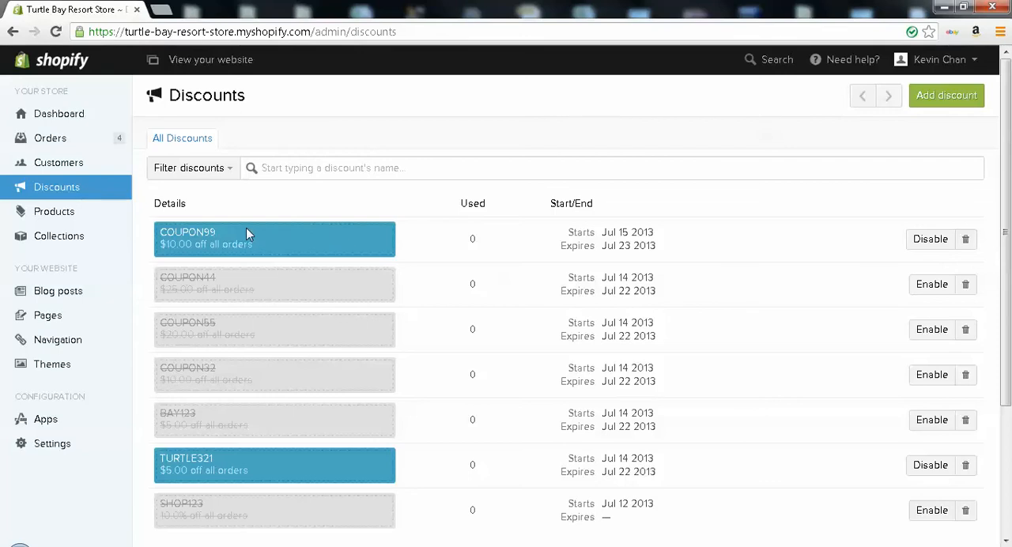
# Open the product list and browse through the store's products, inventory, types and vendors
pyautogui.click(80, 213)
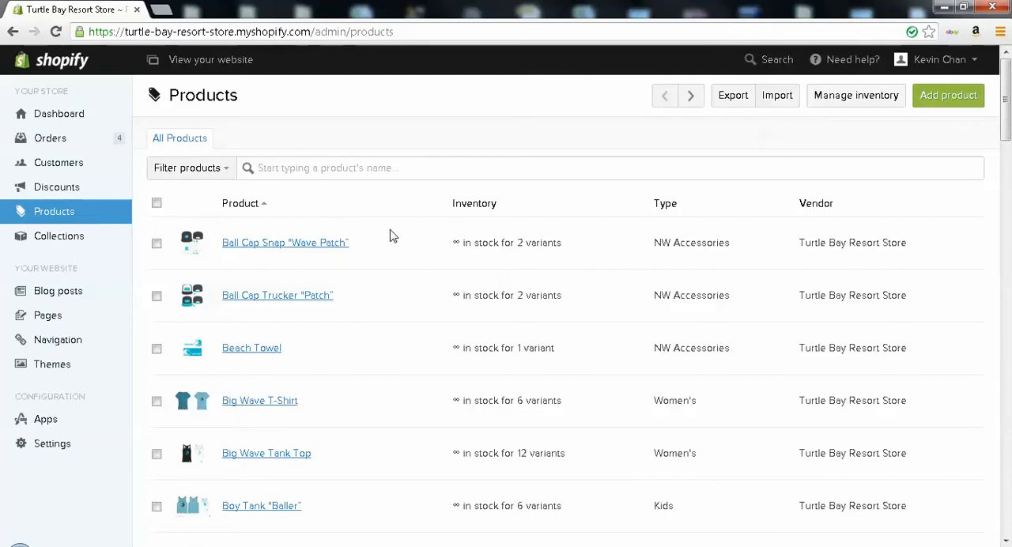
pyautogui.scroll(-20, 389, 236)
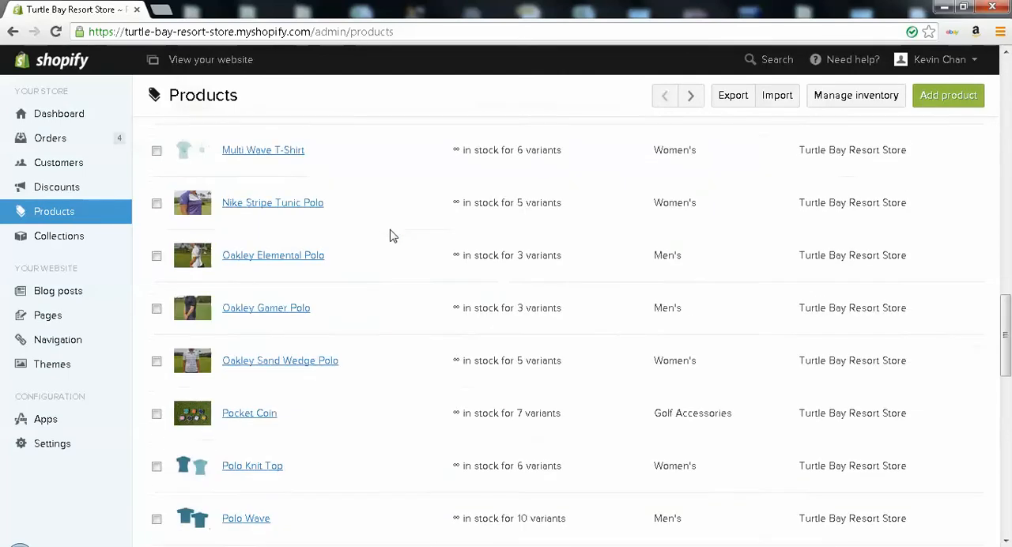
pyautogui.scroll(-4, 390, 236)
pyautogui.scroll(20, 390, 236)
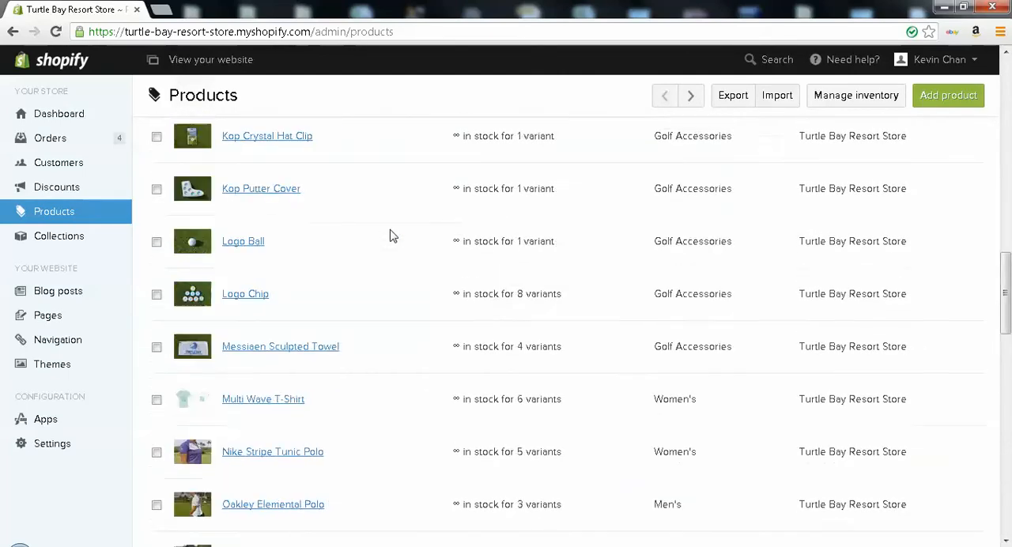
pyautogui.scroll(7, 389, 236)
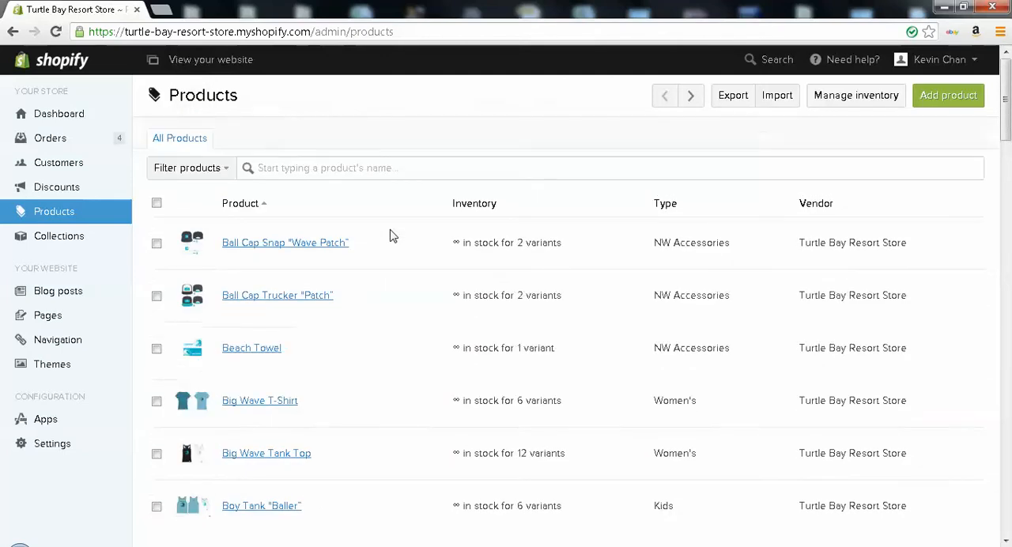
pyautogui.scroll(1, 391, 236)
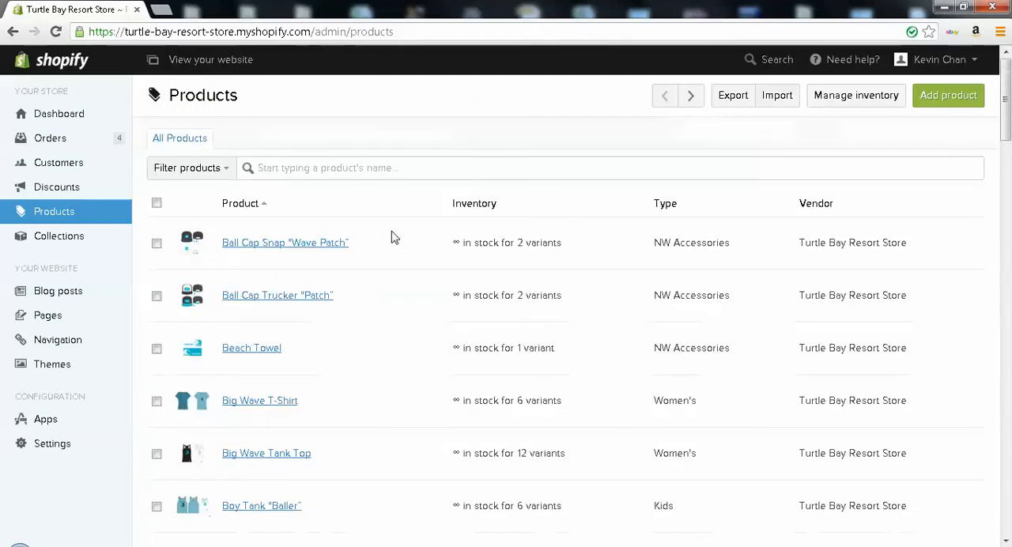
# Open the Big Wave T-Shirt product and review its name, description, variants, images, tags, collections and SEO fields
pyautogui.scroll(-1, 395, 238)
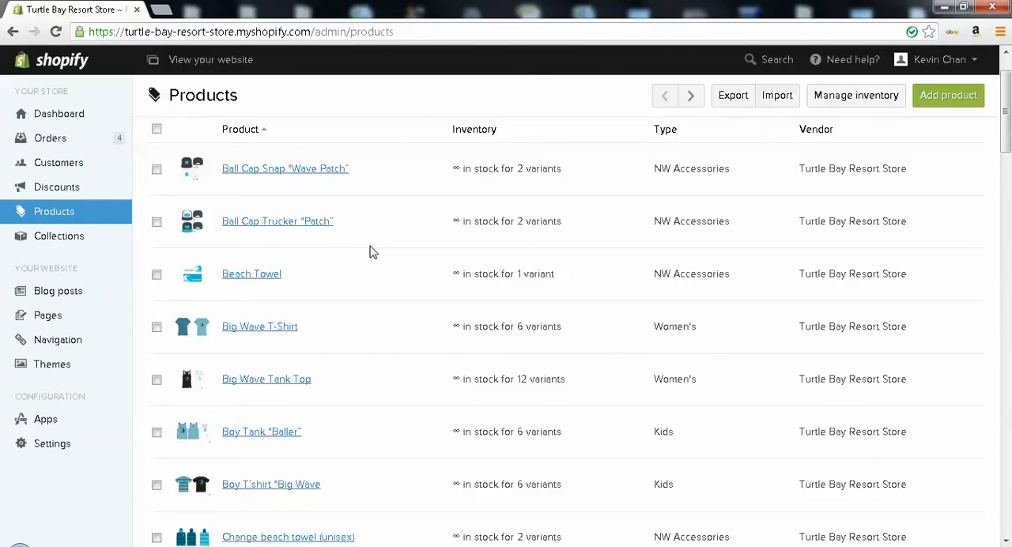
pyautogui.scroll(-1, 372, 253)
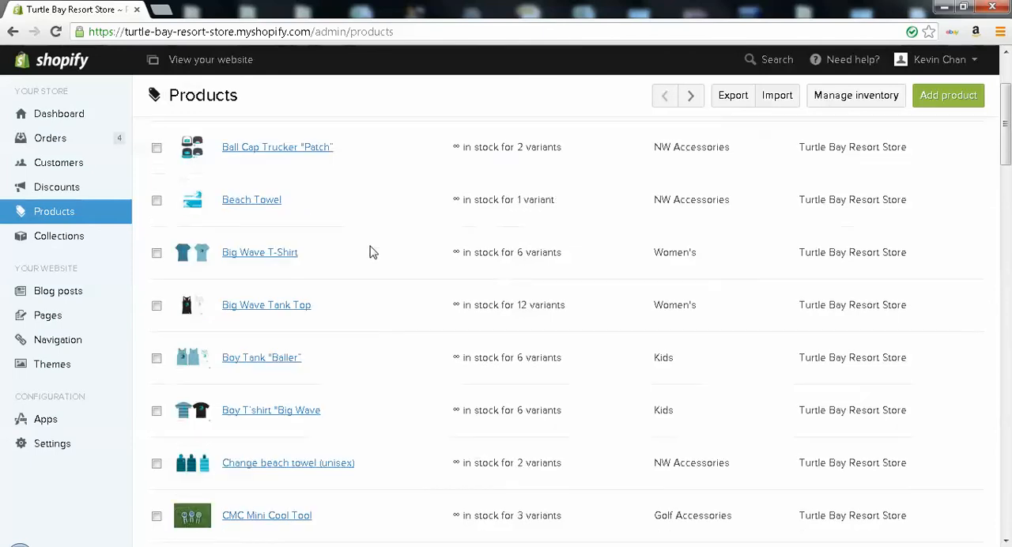
pyautogui.click(280, 253)
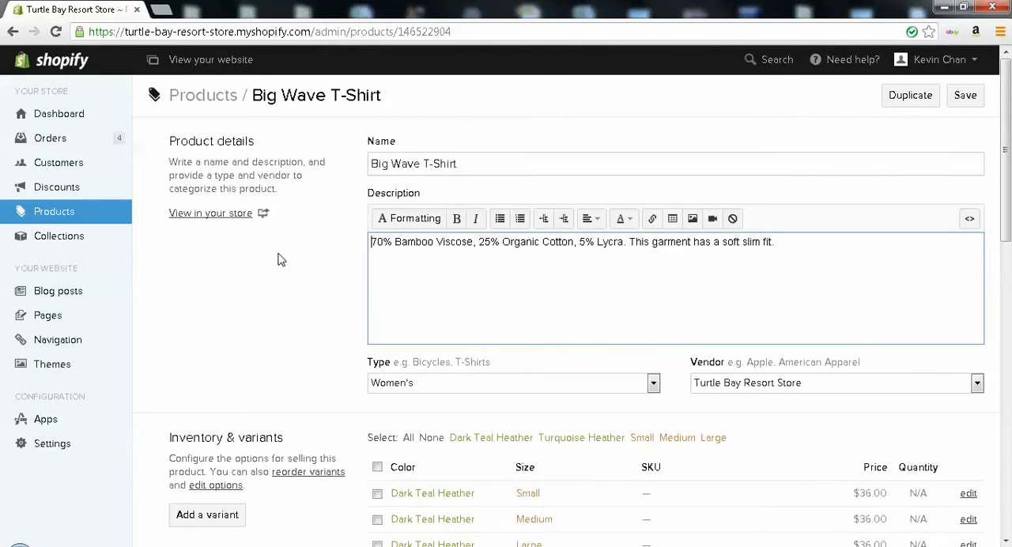
pyautogui.click(464, 164)
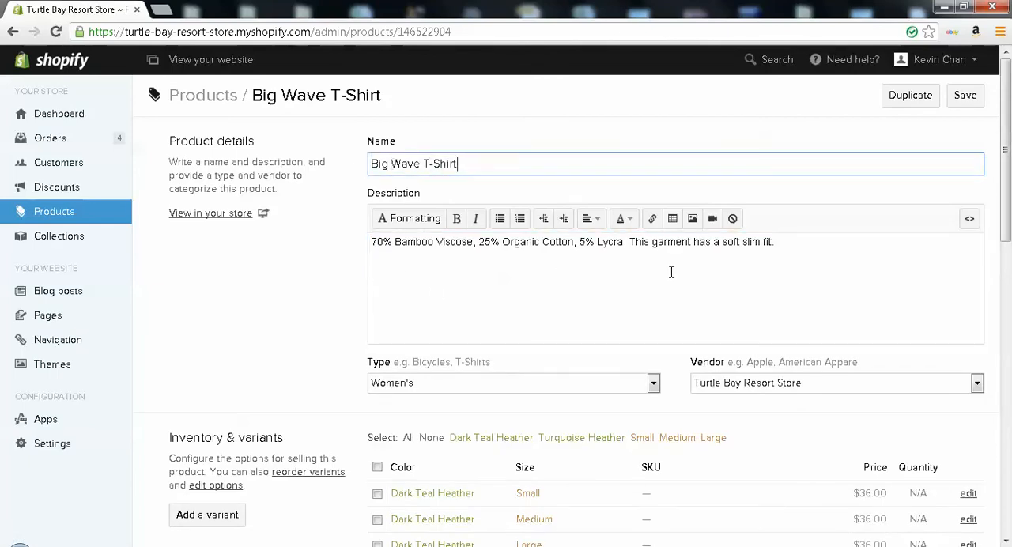
pyautogui.scroll(-2, 632, 293)
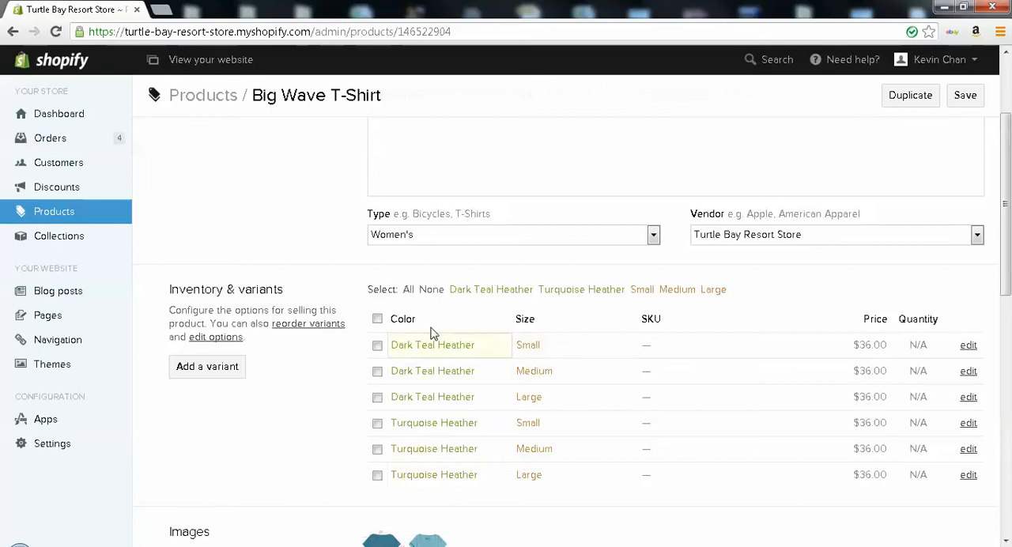
pyautogui.scroll(-4, 427, 396)
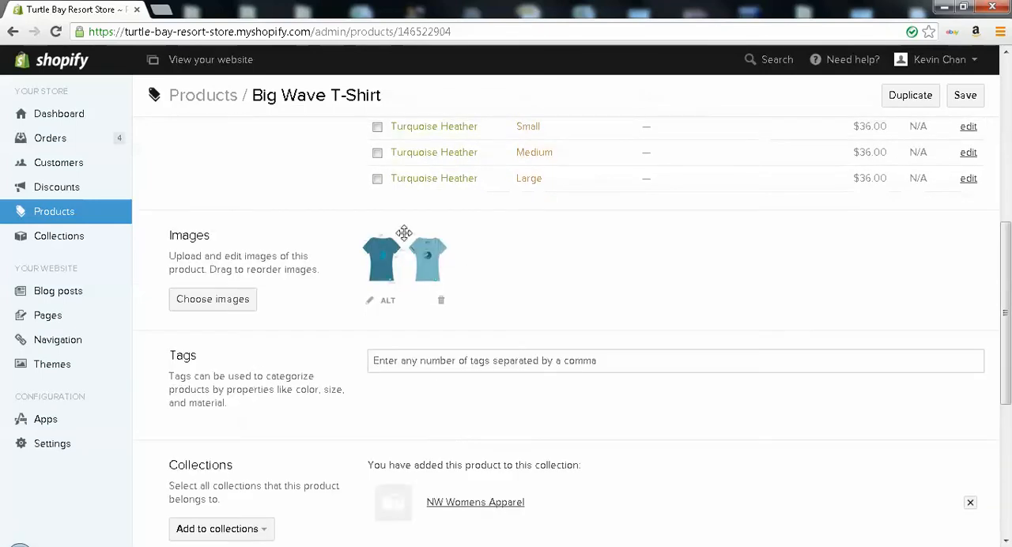
pyautogui.scroll(-3, 404, 233)
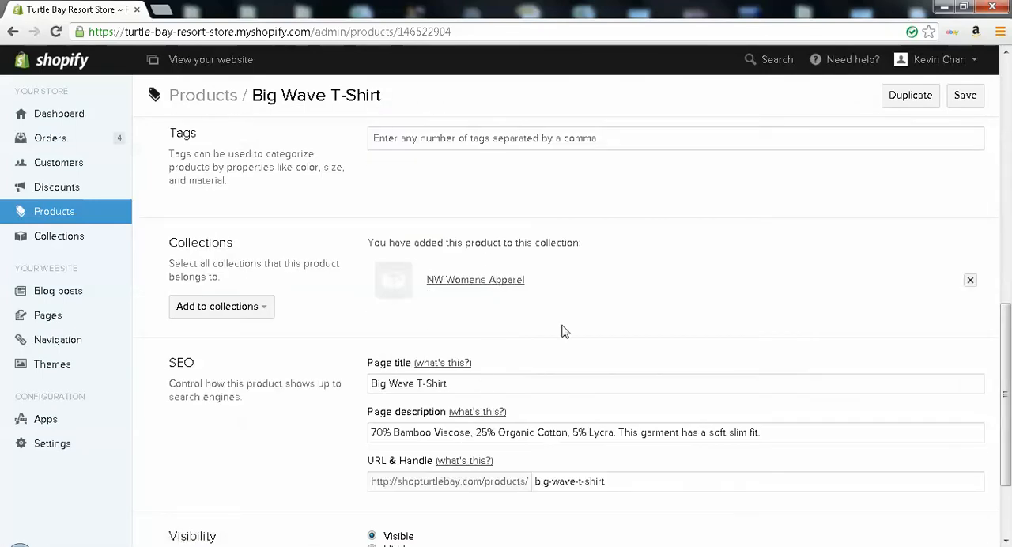
# Review the Big Wave T-Shirt's SEO fields, URL handle and visibility options, and return to its product details
pyautogui.scroll(-2, 466, 364)
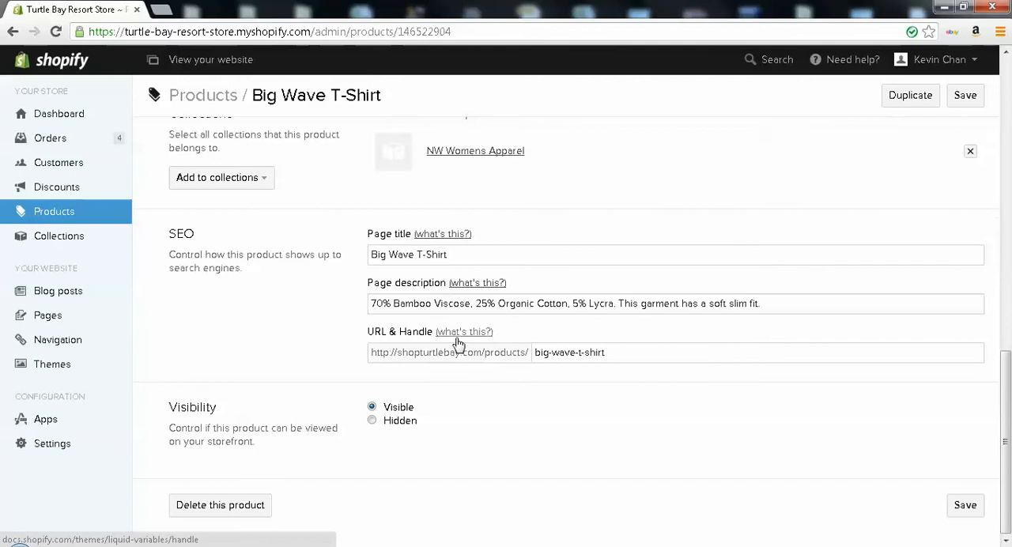
pyautogui.scroll(3, 459, 344)
pyautogui.scroll(-3, 459, 344)
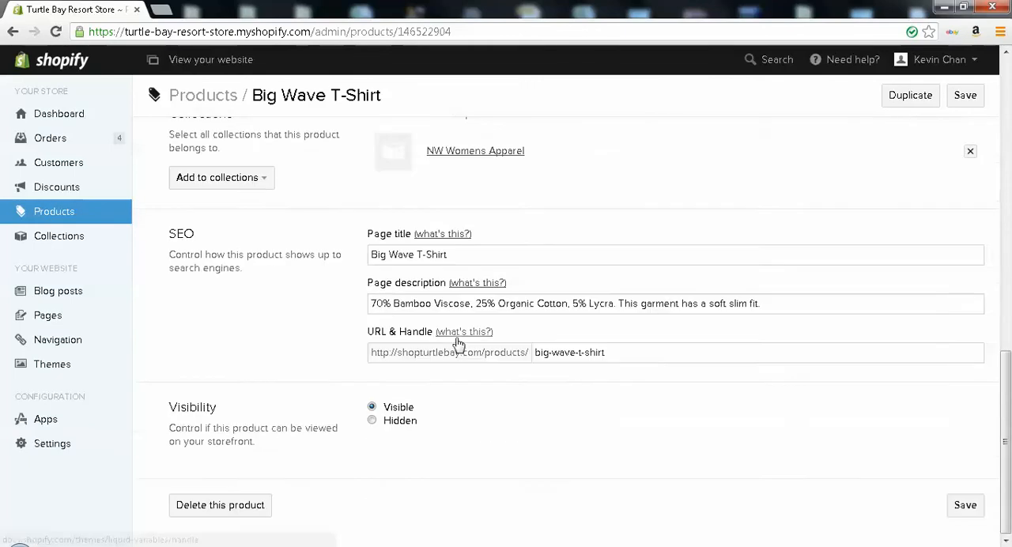
pyautogui.scroll(5, 458, 344)
pyautogui.scroll(5, 459, 344)
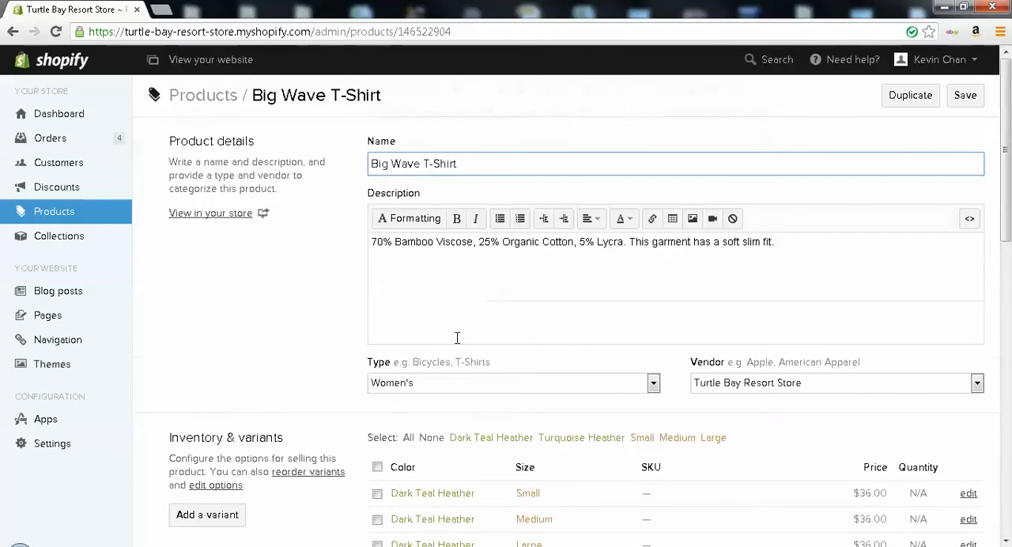
# Append "ssdsd" to the product name, remove it again, and start editing the description
pyautogui.write('ssdsd')
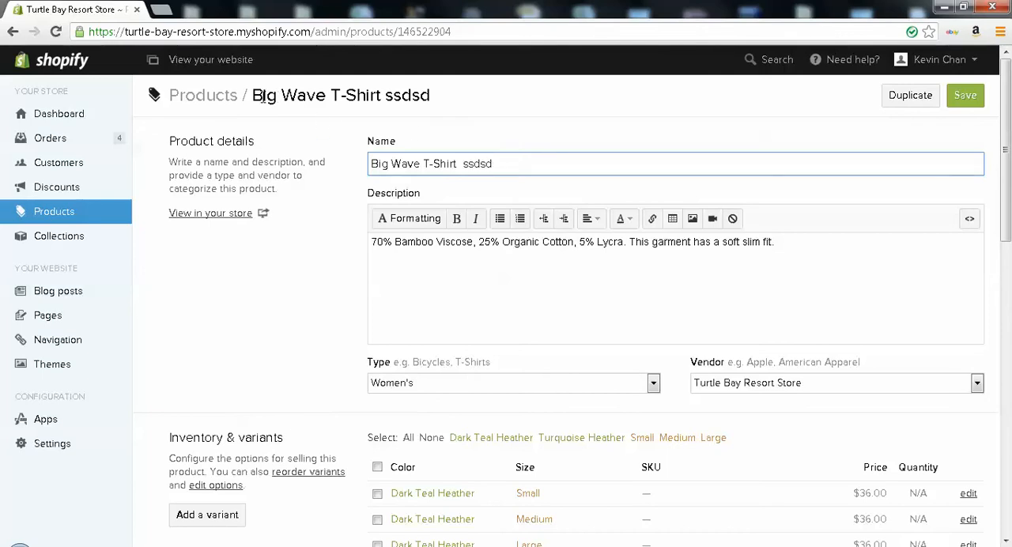
pyautogui.moveTo(493, 164); pyautogui.dragTo(473, 164)
pyautogui.press('BackSpace')
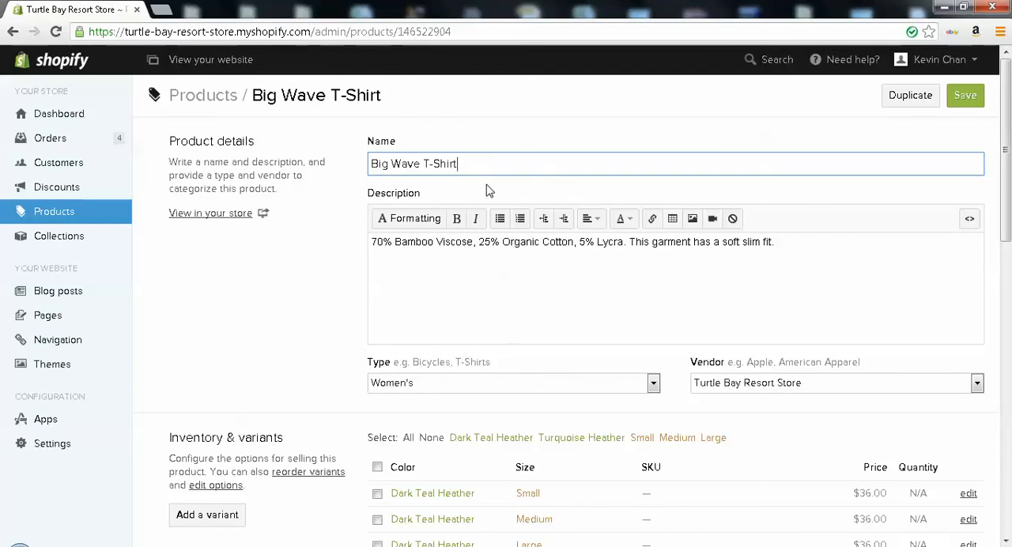
pyautogui.click(719, 263)
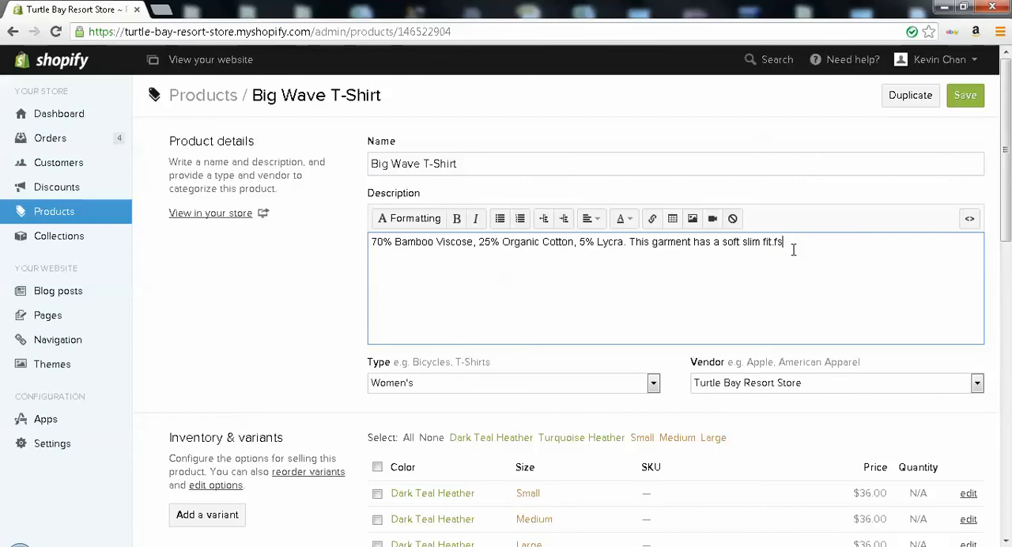
# Open the file picker for uploading images to the Big Wave T-Shirt, browse the Desktop files and close it without choosing one
pyautogui.scroll(-1, 717, 325)
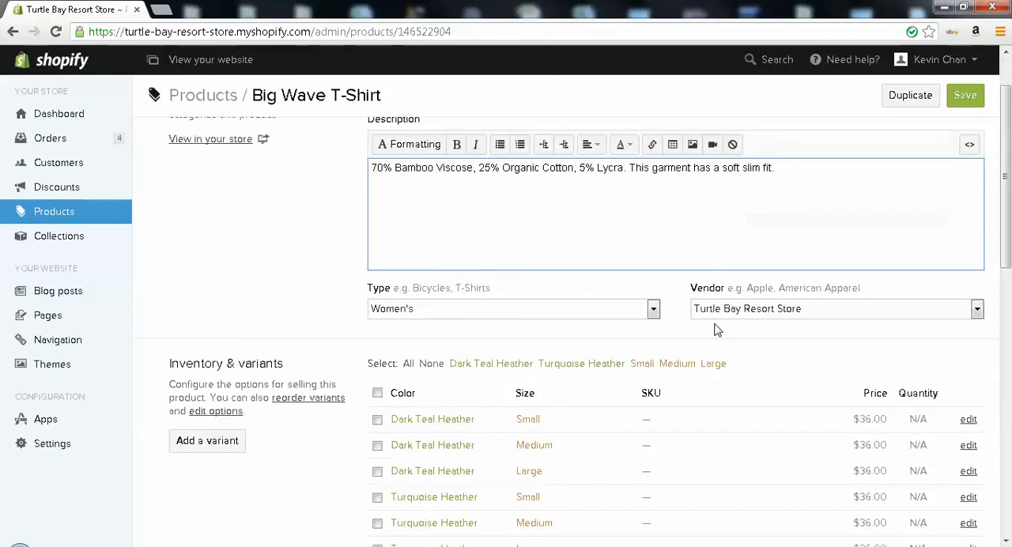
pyautogui.scroll(-2, 596, 317)
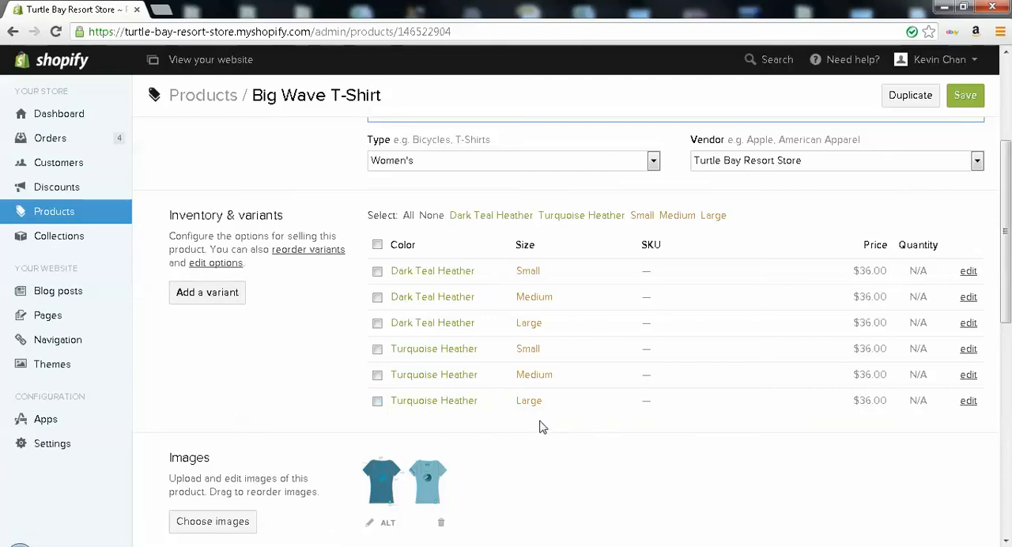
pyautogui.scroll(-2, 514, 428)
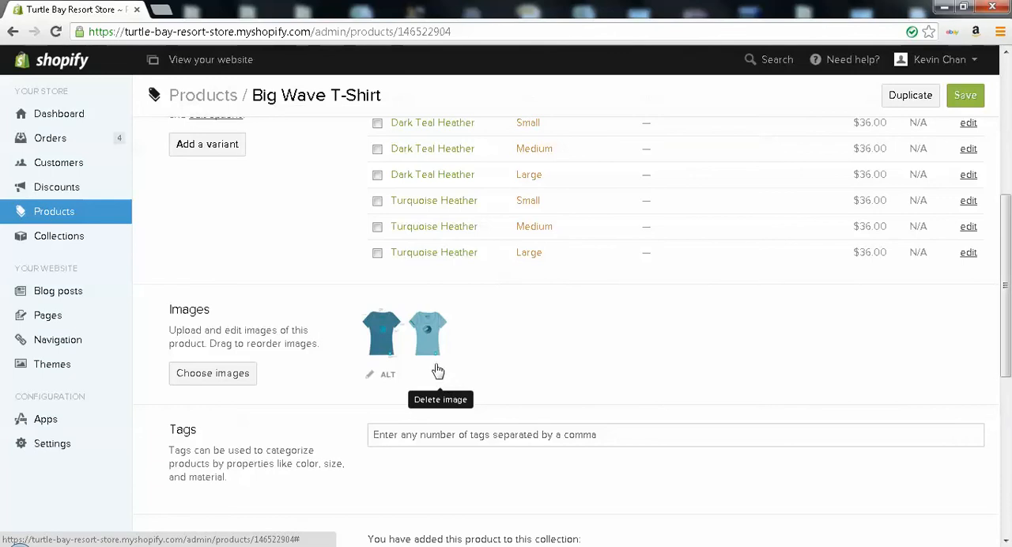
pyautogui.click(213, 373)
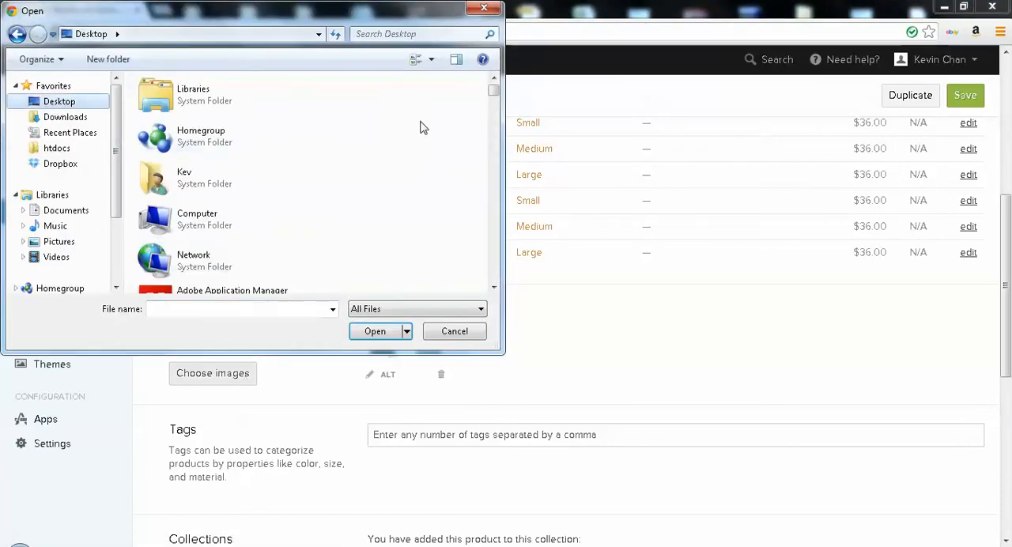
pyautogui.scroll(-10, 356, 103)
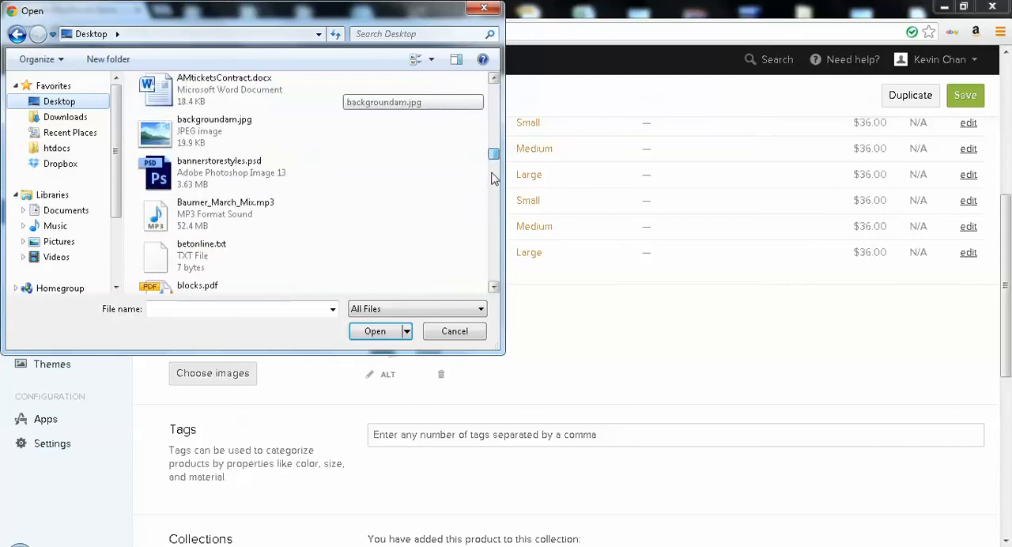
pyautogui.click(485, 8)
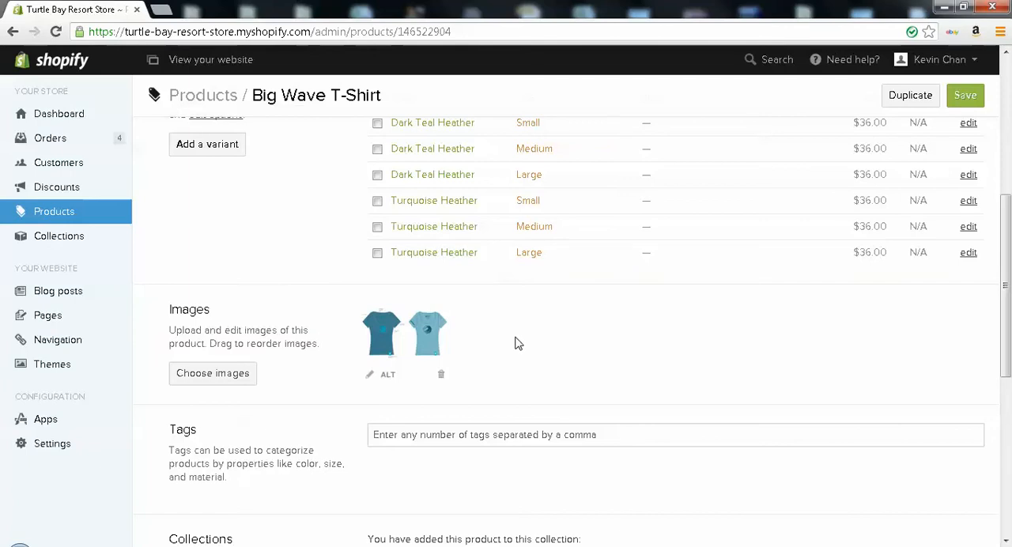
# Add the Big Wave T-Shirt to the Golf Hats collection and remove it from that collection again
pyautogui.scroll(-1, 515, 343)
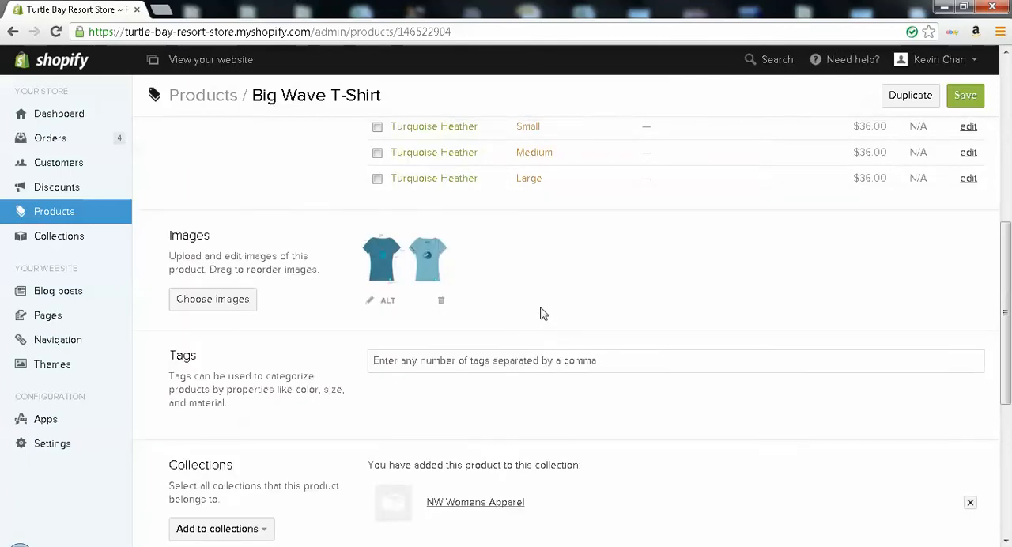
pyautogui.scroll(-2, 490, 287)
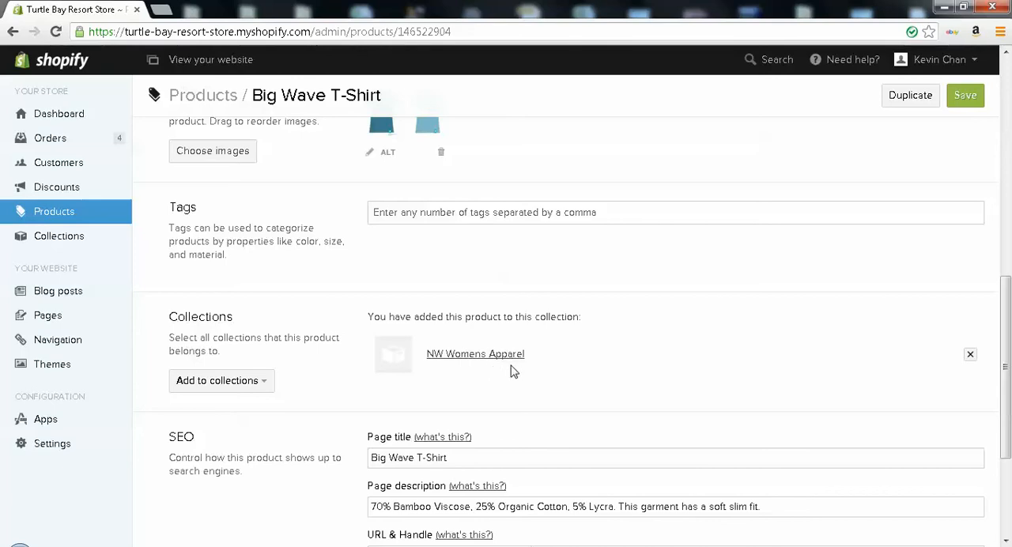
pyautogui.click(229, 386)
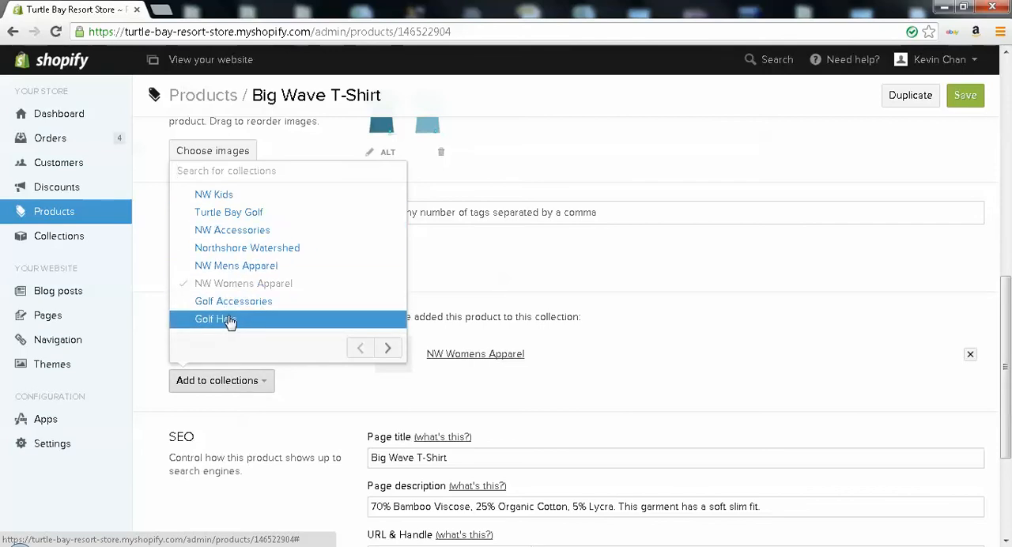
pyautogui.click(228, 321)
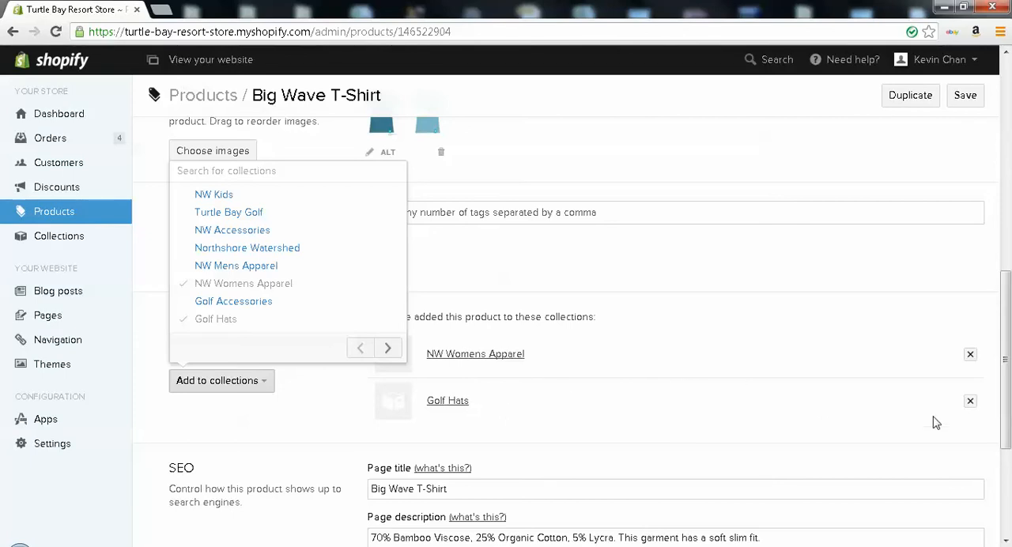
pyautogui.click(971, 404)
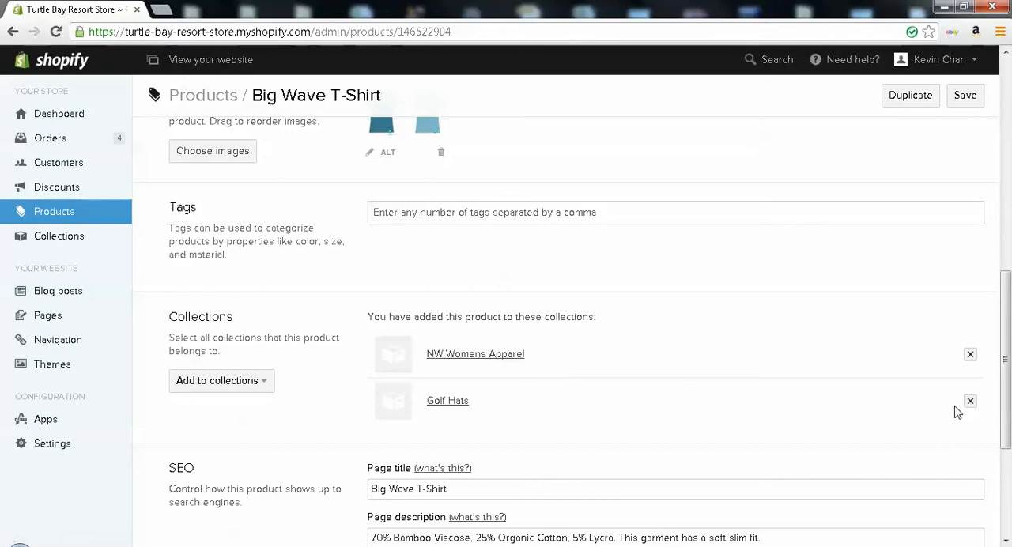
pyautogui.click(971, 402)
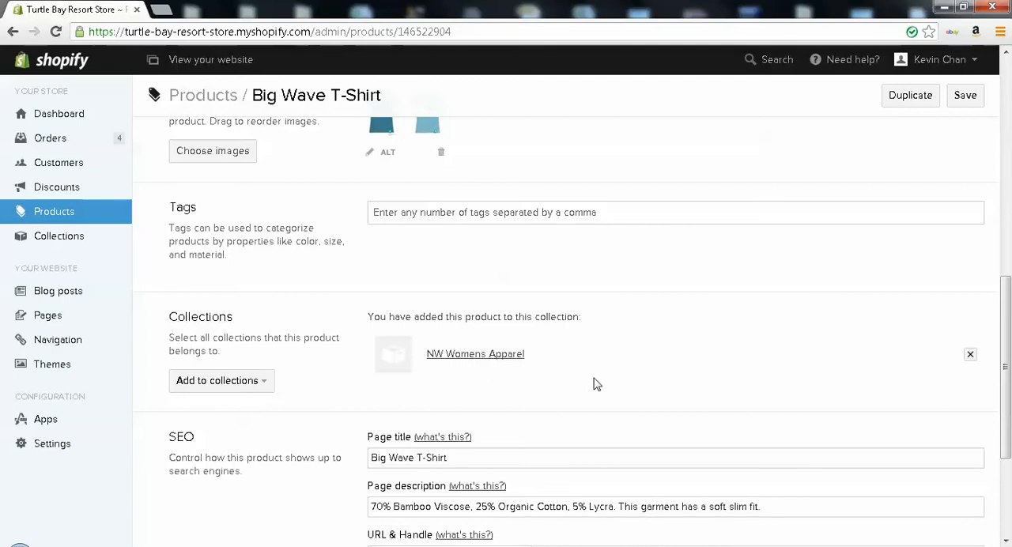
# Look over the rest of the Big Wave T-Shirt page and return to the product list
pyautogui.scroll(-3, 620, 382)
pyautogui.scroll(3, 621, 384)
pyautogui.scroll(8, 621, 384)
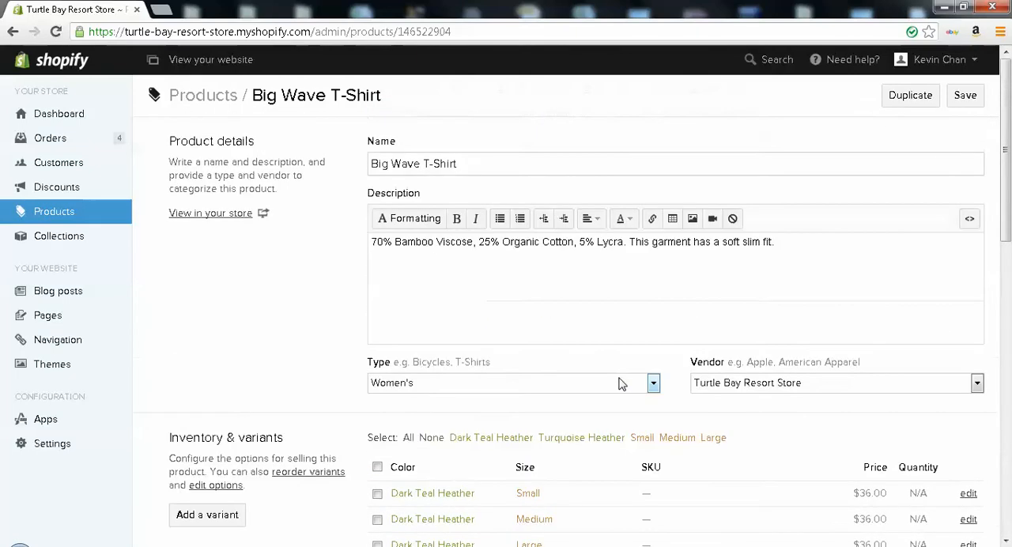
pyautogui.click(117, 221)
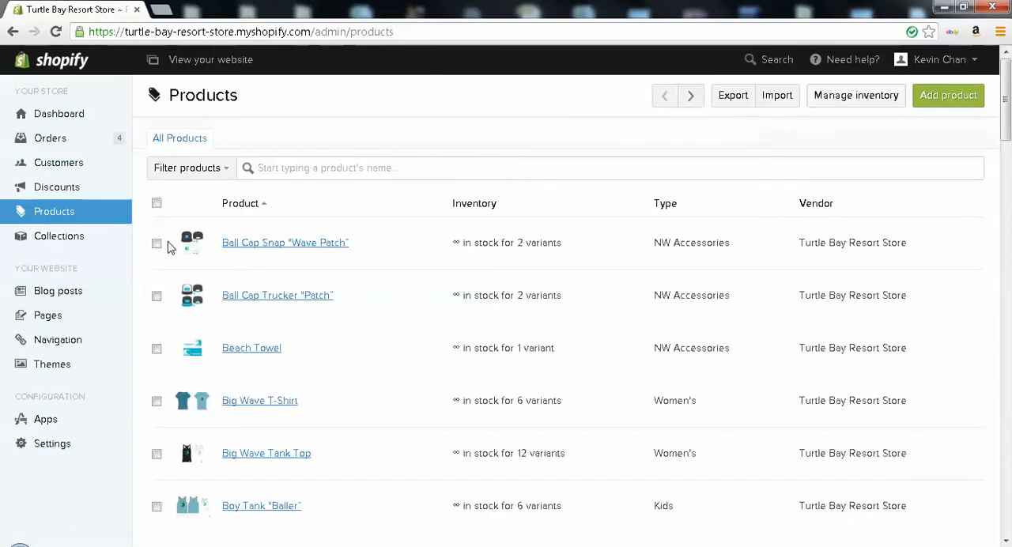
# Start adding a new product, naming it HAT2 and entering "sdsdsds" as its description
pyautogui.click(945, 103)
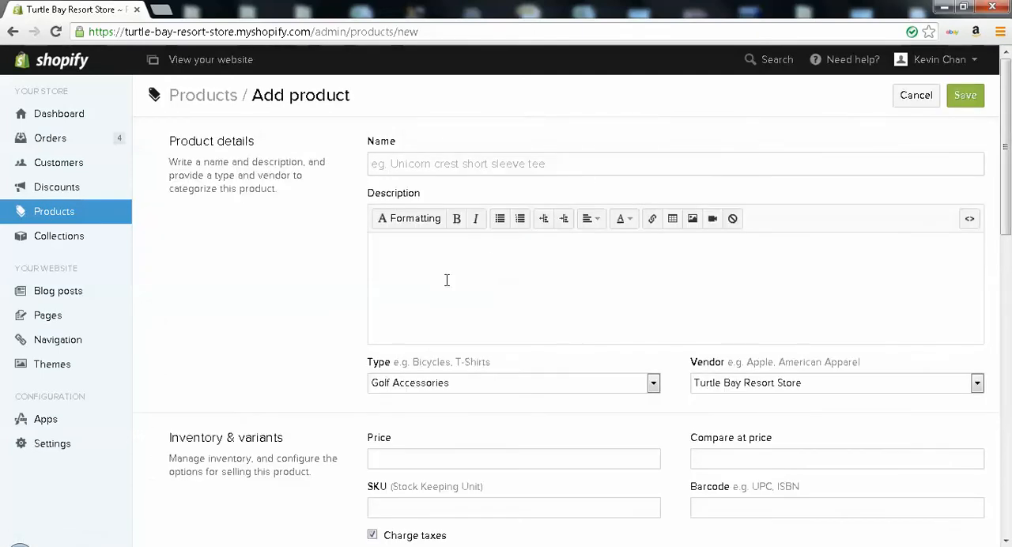
pyautogui.click(461, 164)
pyautogui.write('ds')
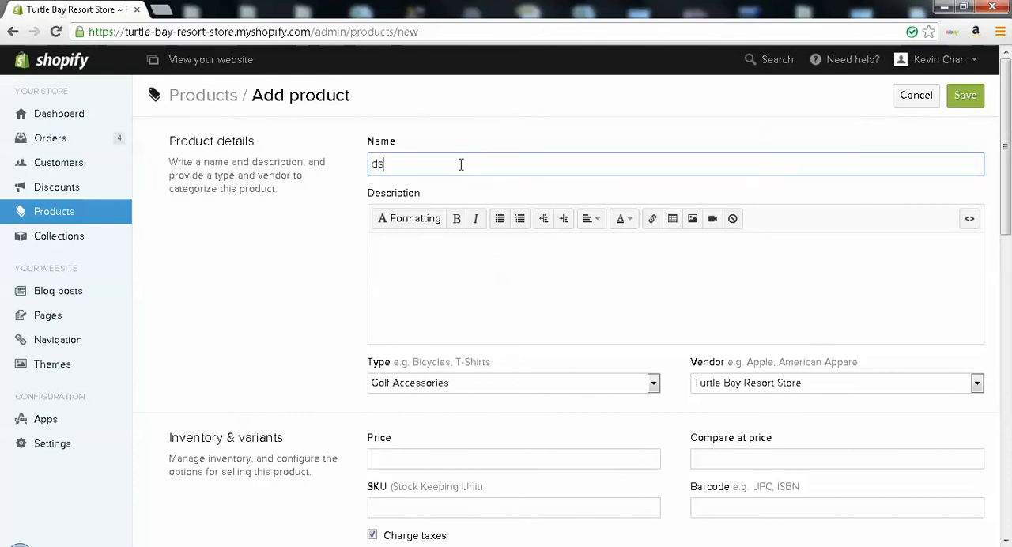
pyautogui.press('BackSpace')
pyautogui.press('BackSpace')
pyautogui.write('HAT')
pyautogui.click(411, 257)
pyautogui.write('sdsdsds')
# Look over the new product's type, price and inventory fields, and open its image file picker and close it without choosing a file
pyautogui.scroll(-3, 427, 300)
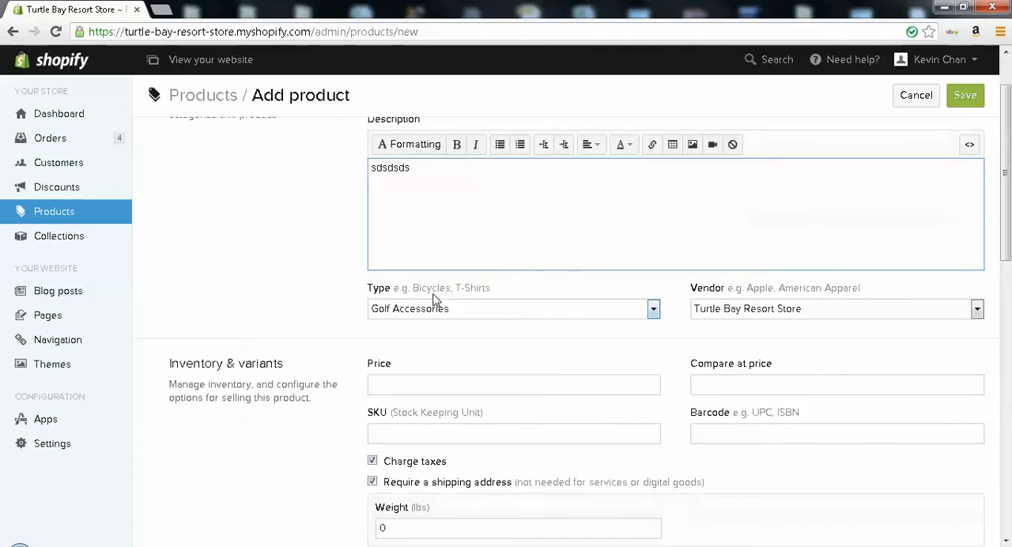
pyautogui.click(421, 312)
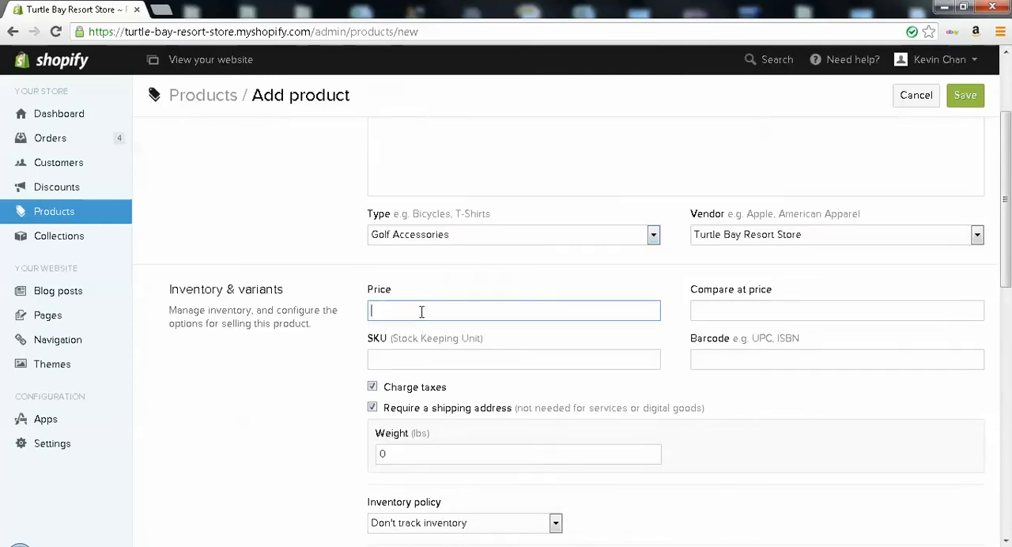
pyautogui.scroll(-3, 418, 396)
pyautogui.click(427, 394)
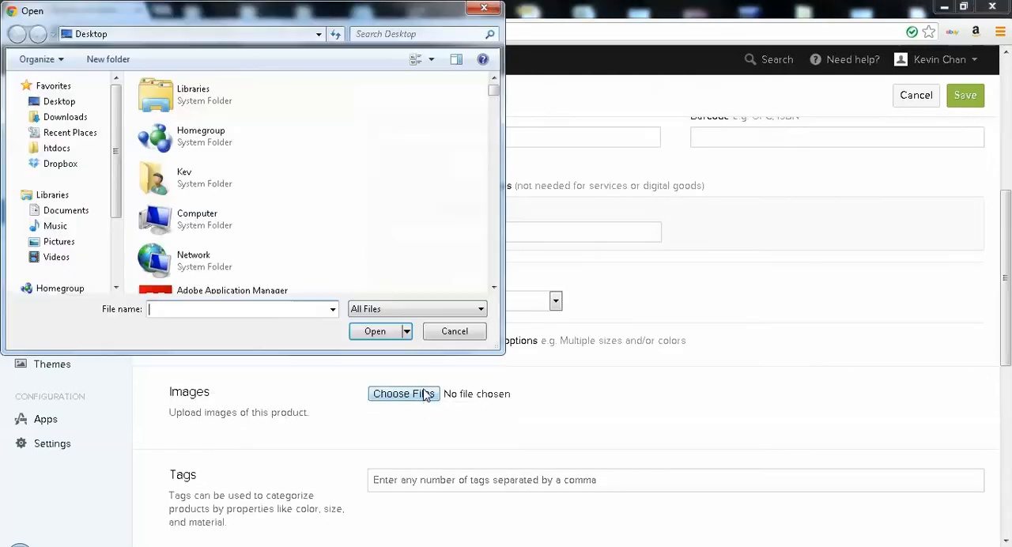
pyautogui.click(484, 8)
# Browse the new product's available collections, SEO fields and visibility options, and cancel adding the product
pyautogui.scroll(-4, 609, 307)
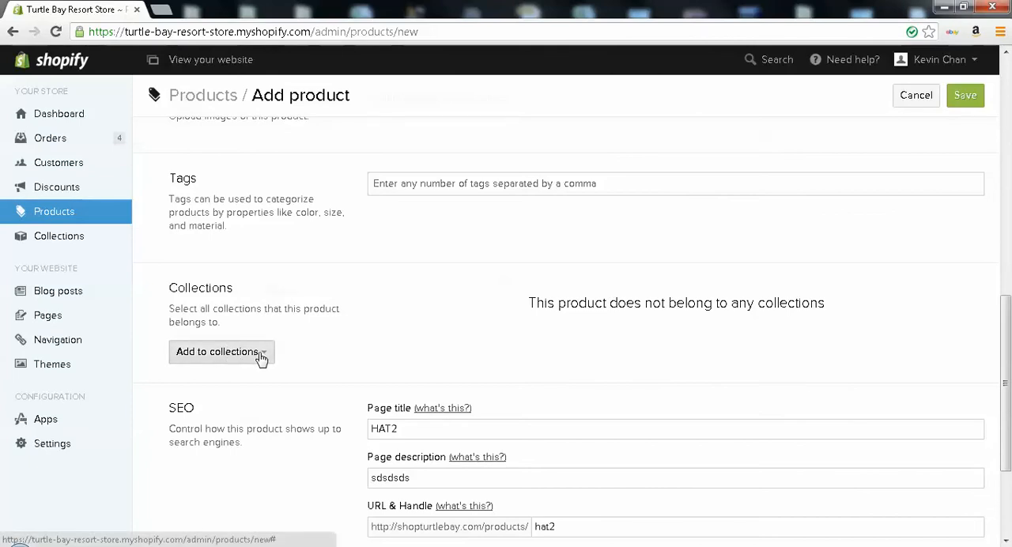
pyautogui.click(255, 355)
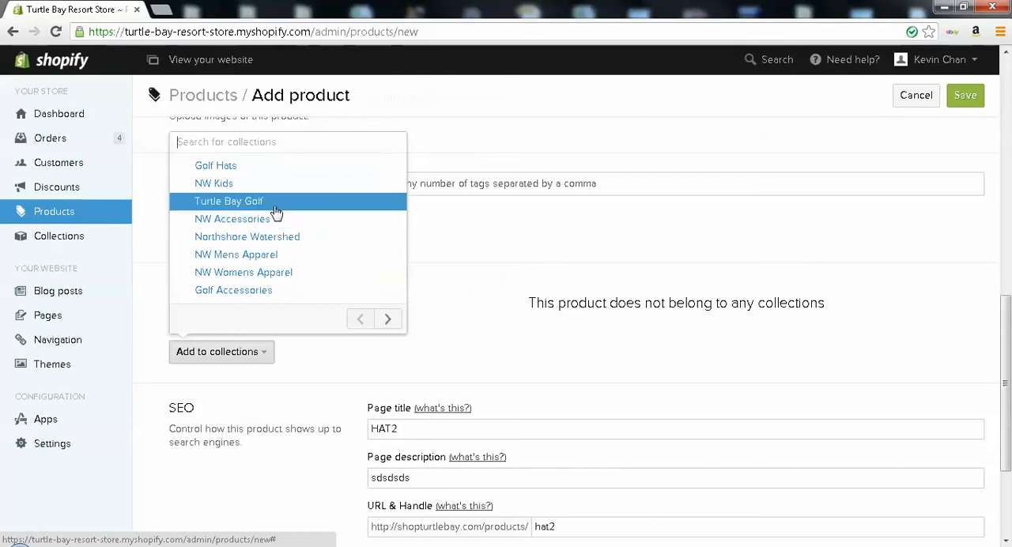
pyautogui.click(503, 317)
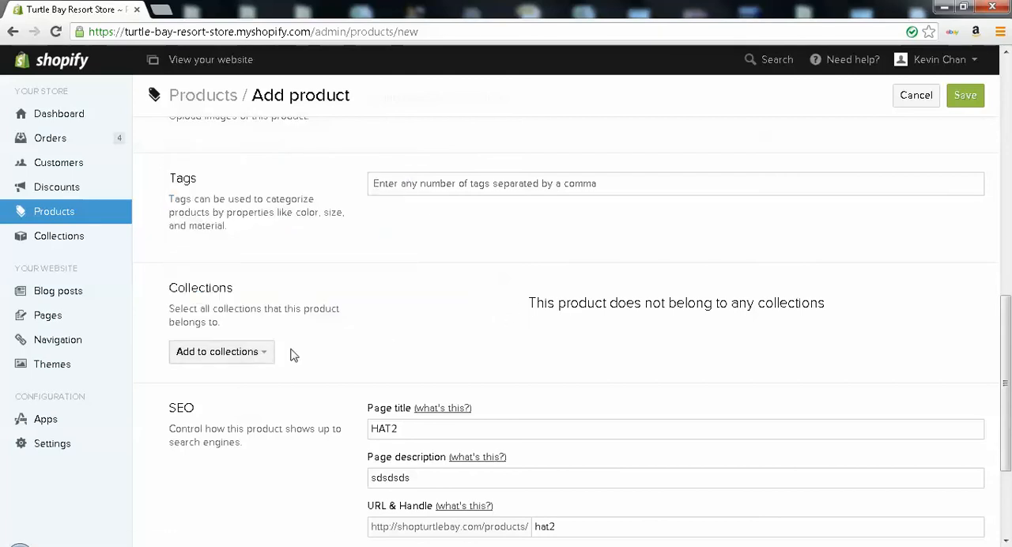
pyautogui.scroll(-3, 461, 329)
pyautogui.scroll(2, 482, 336)
pyautogui.scroll(-2, 503, 346)
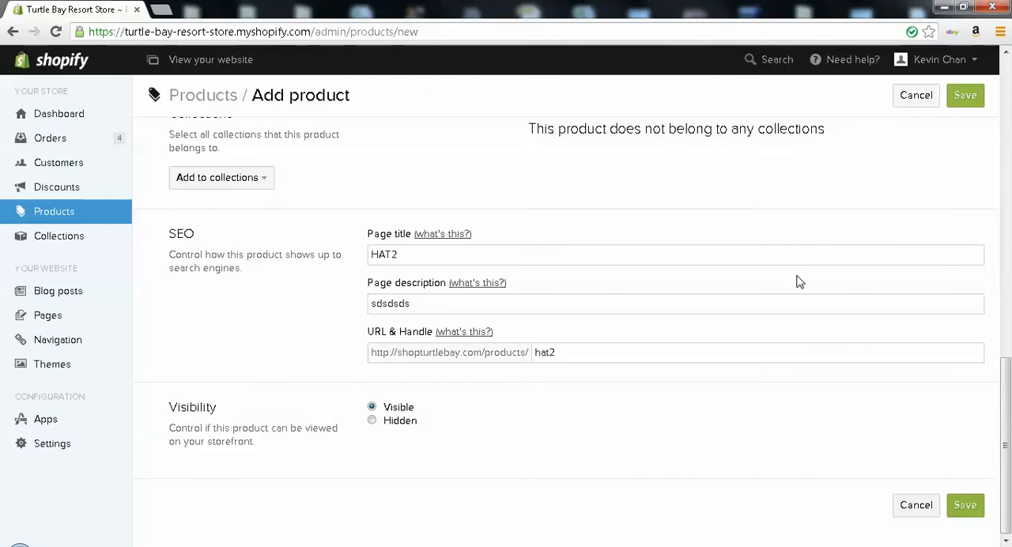
pyautogui.click(916, 507)
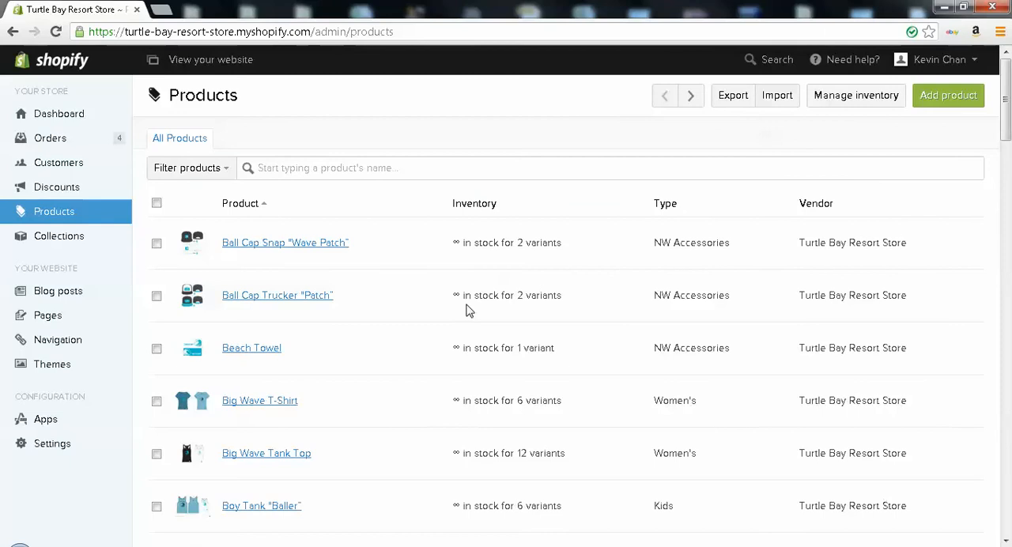
# Open the Imperial Oahu Palm product from the product list and review its details, color variants, image and collections
pyautogui.scroll(-1, 384, 289)
pyautogui.scroll(-10, 384, 291)
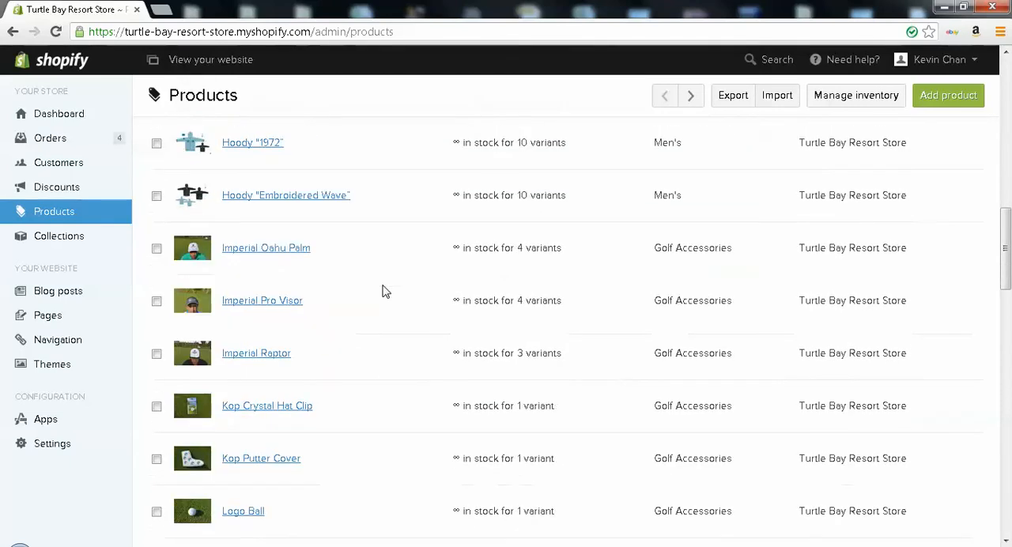
pyautogui.click(301, 251)
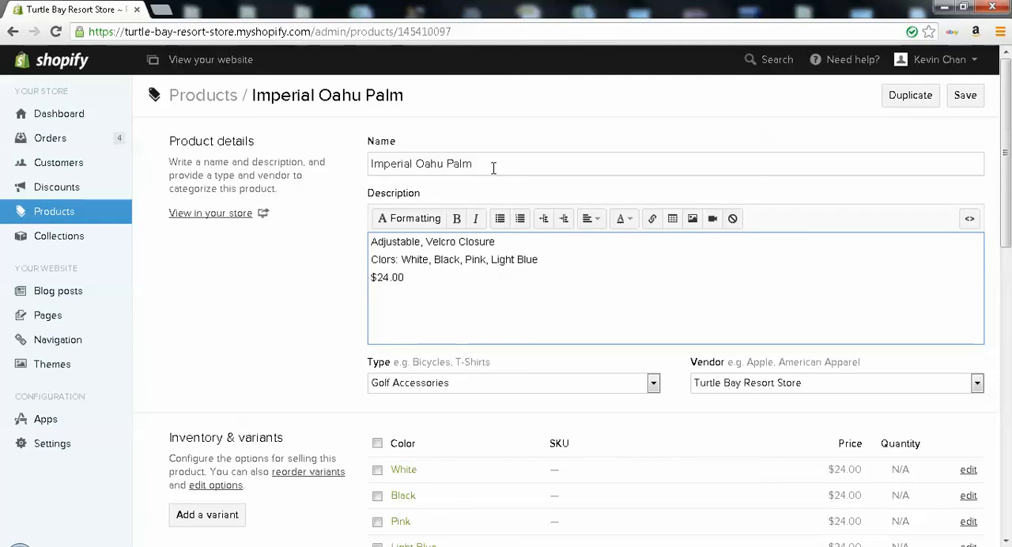
pyautogui.scroll(-2, 494, 168)
pyautogui.scroll(2, 493, 168)
pyautogui.scroll(-2, 494, 168)
pyautogui.scroll(2, 475, 166)
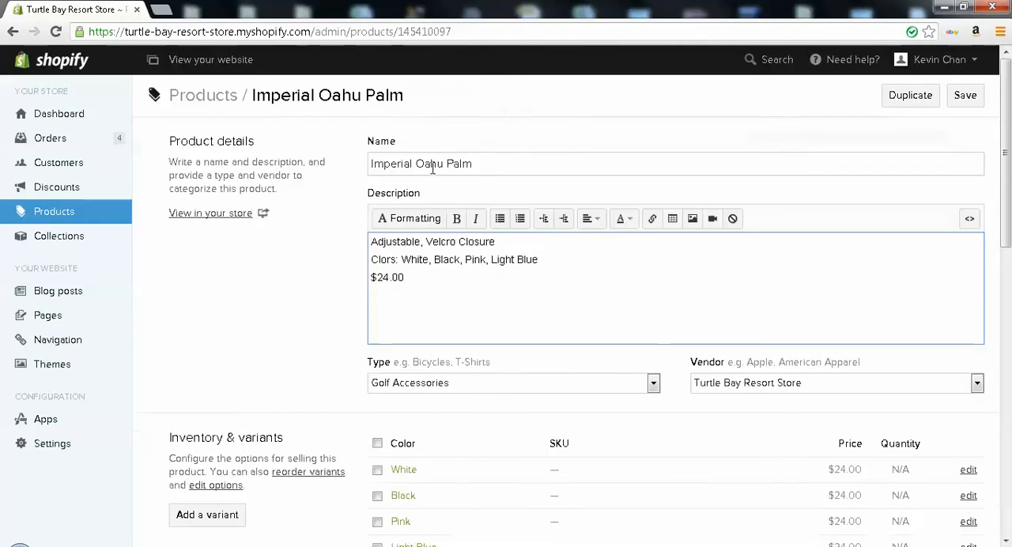
pyautogui.scroll(-3, 458, 198)
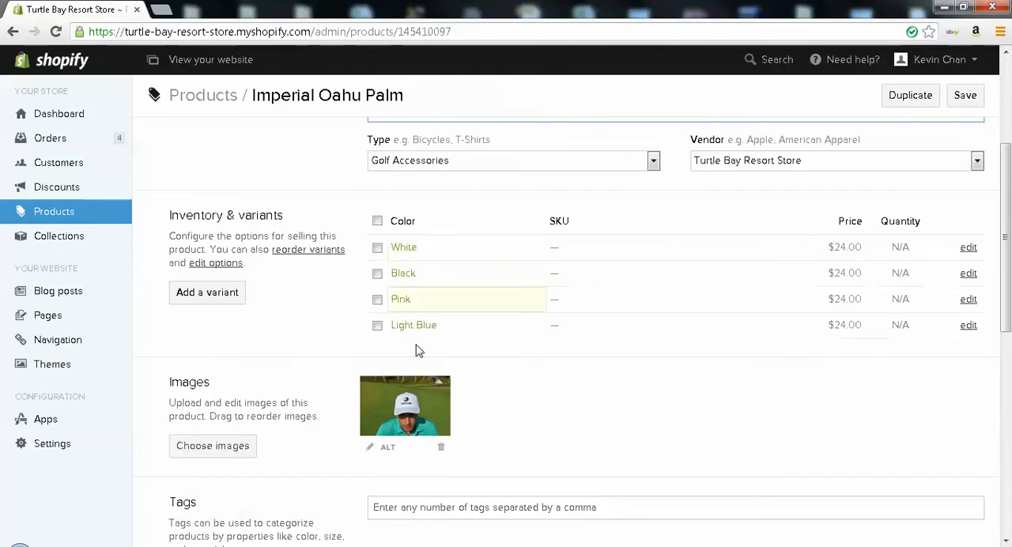
pyautogui.scroll(-2, 375, 297)
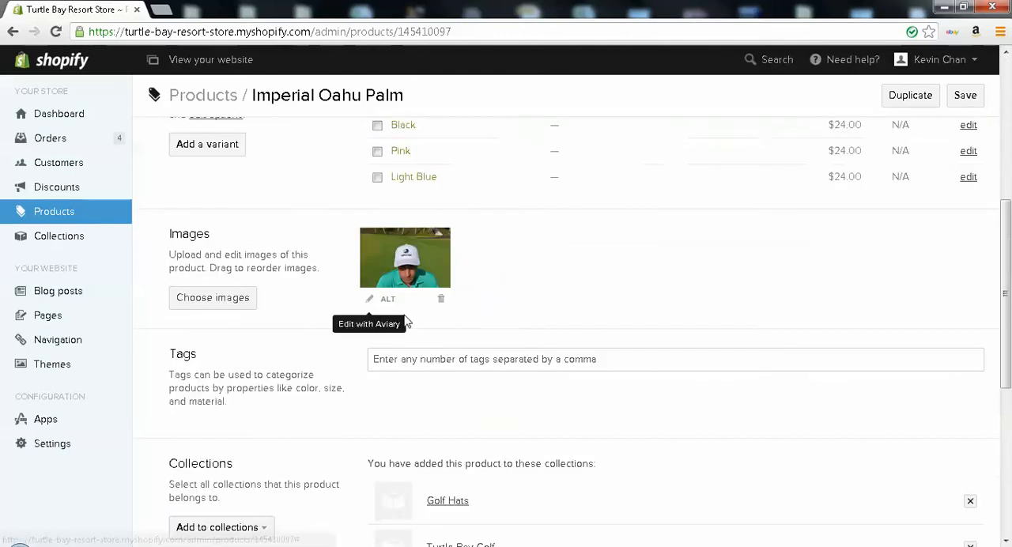
# Review the Imperial Oahu Palm product's tags, assigned collections, SEO fields and visibility options
pyautogui.scroll(-1, 486, 300)
pyautogui.scroll(1, 396, 304)
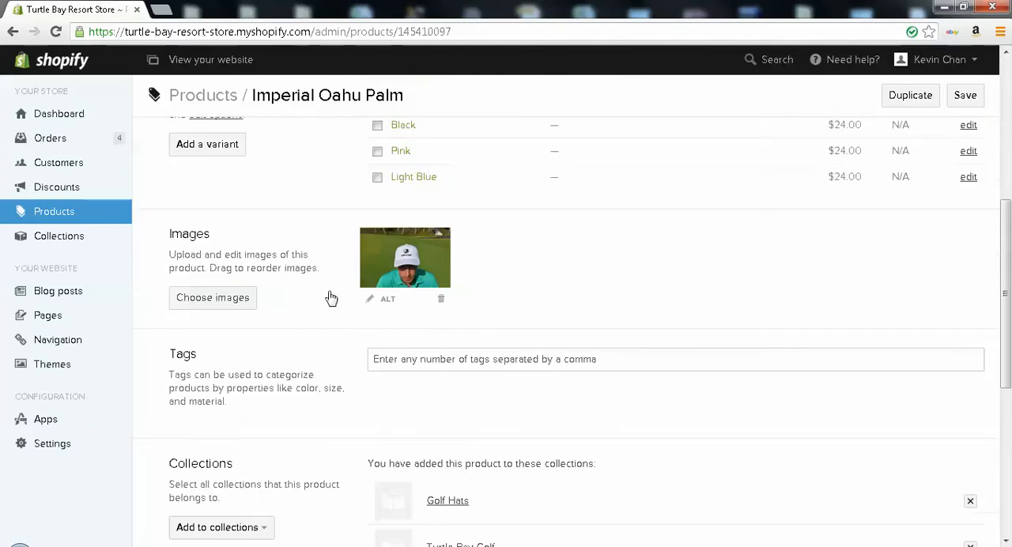
pyautogui.scroll(-2, 506, 285)
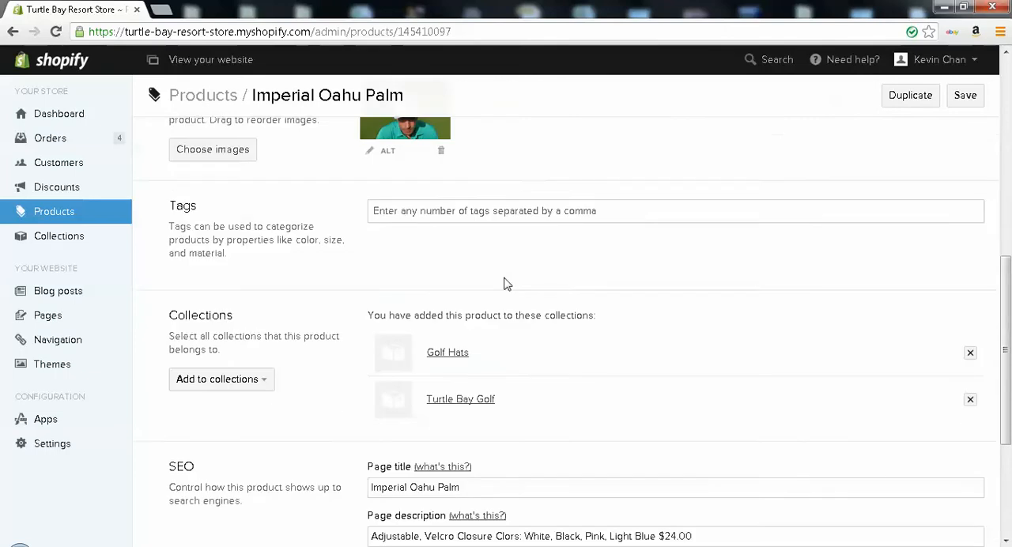
pyautogui.scroll(-1, 504, 283)
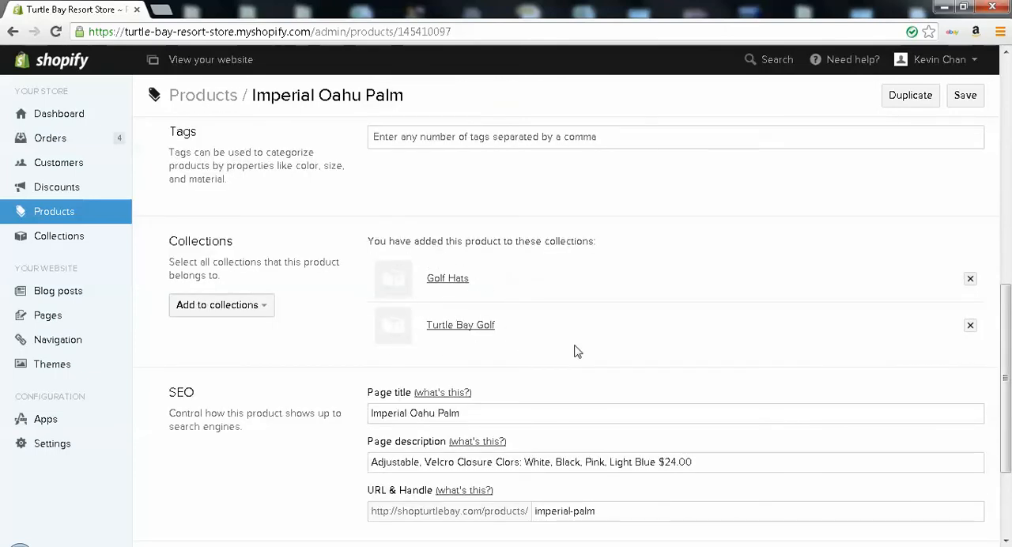
pyautogui.scroll(-2, 578, 351)
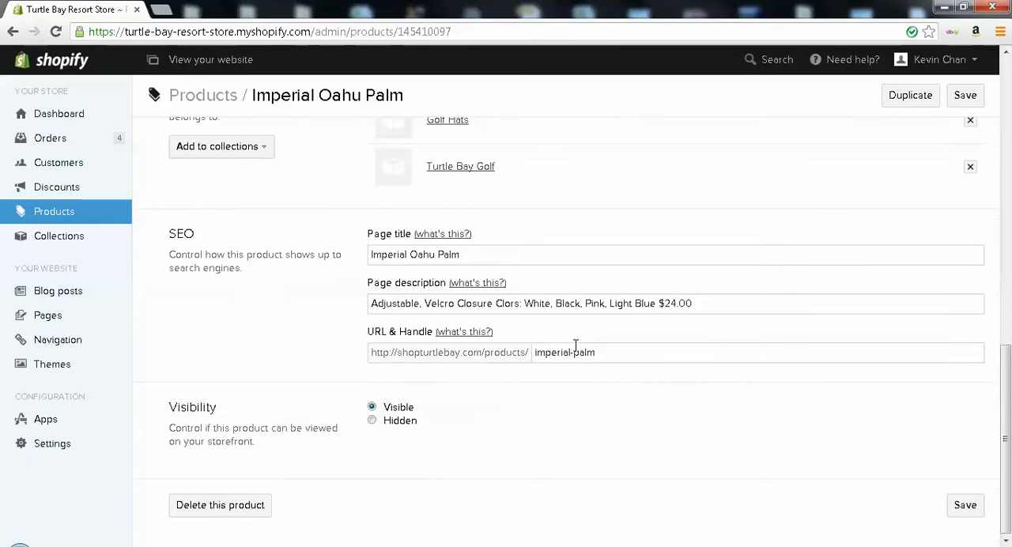
pyautogui.scroll(1, 576, 345)
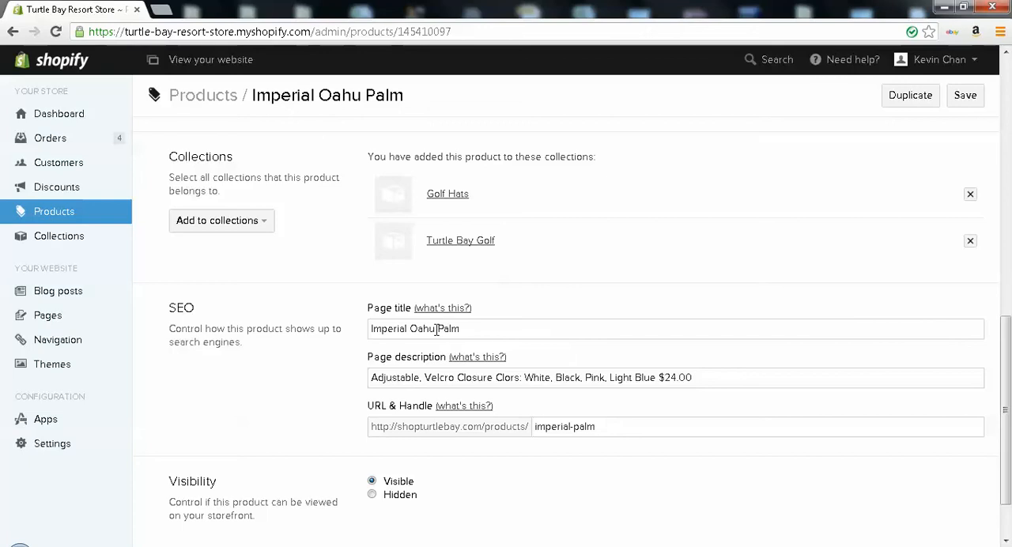
# Open the published Expo theme in the Template Editor and view its theme.liquid layout file
pyautogui.click(69, 372)
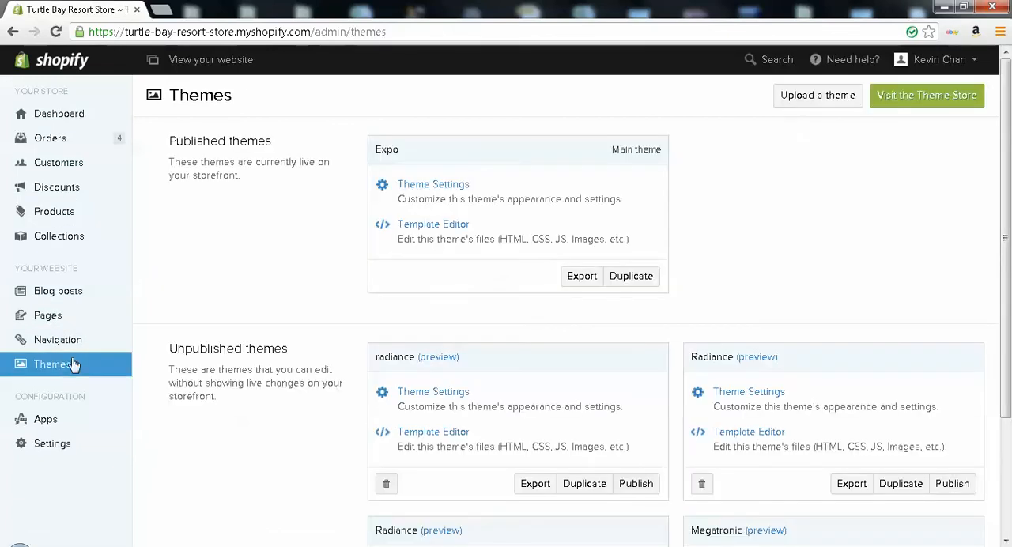
pyautogui.click(425, 226)
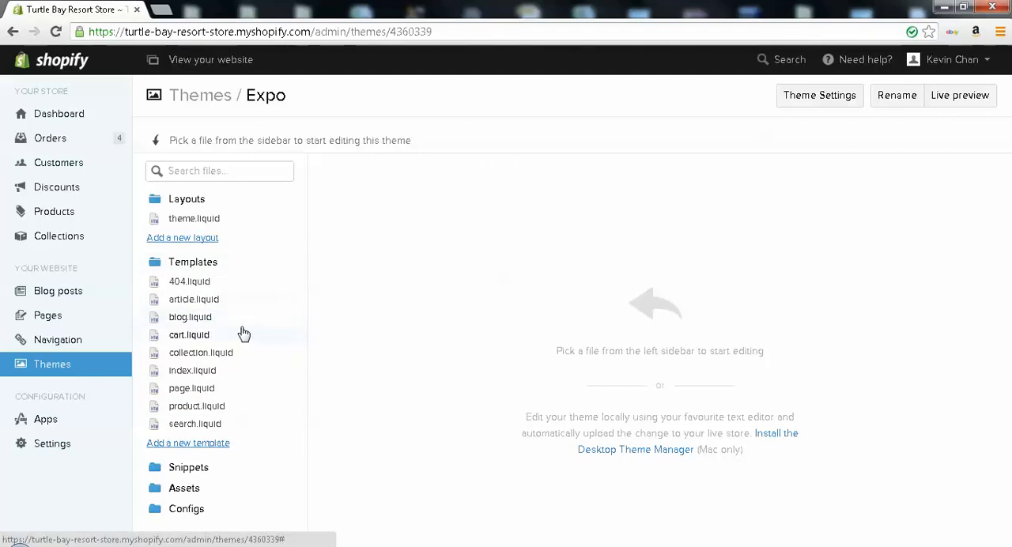
pyautogui.click(217, 221)
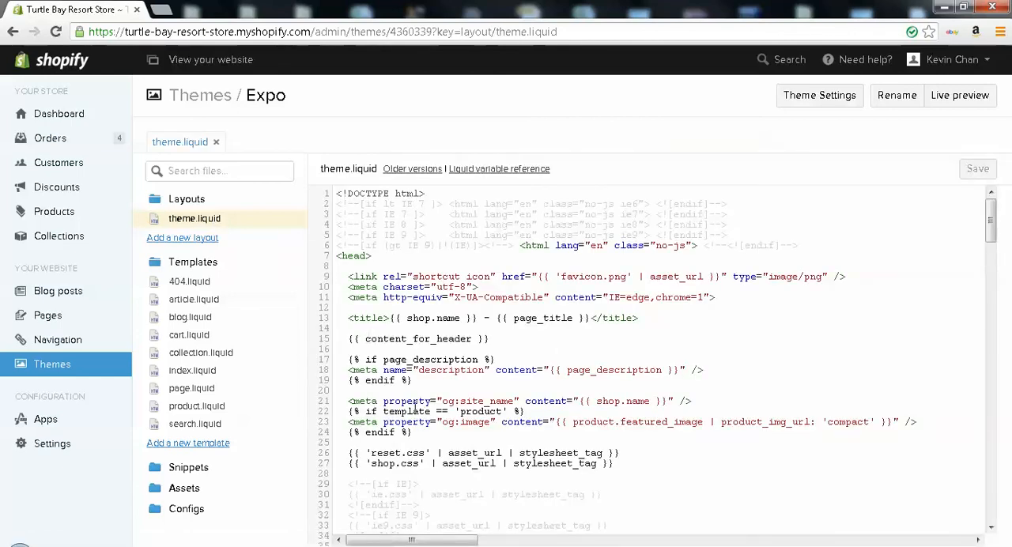
# View the Expo theme's template files one after another, from 404.liquid through search.liquid
pyautogui.click(197, 283)
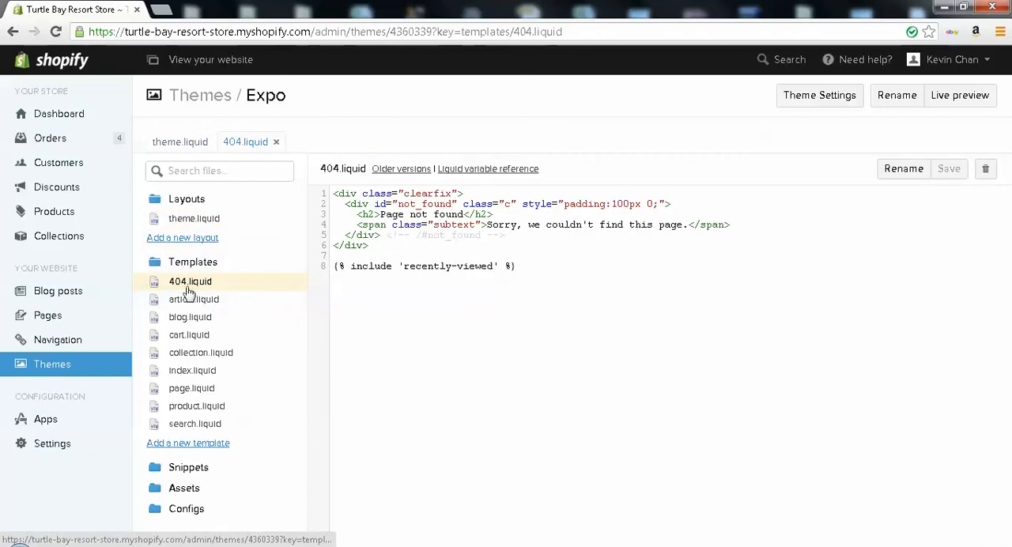
pyautogui.click(203, 302)
pyautogui.click(199, 319)
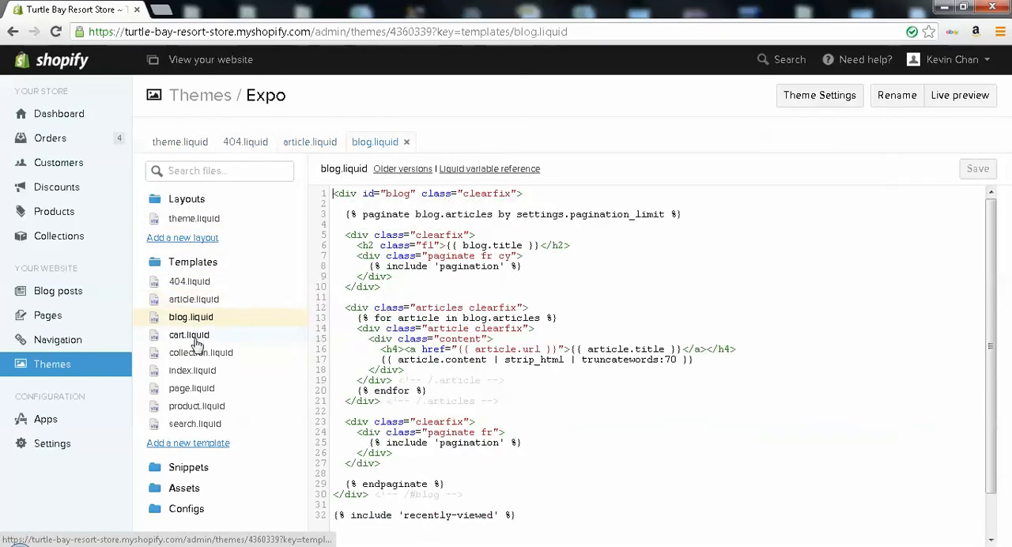
pyautogui.click(196, 336)
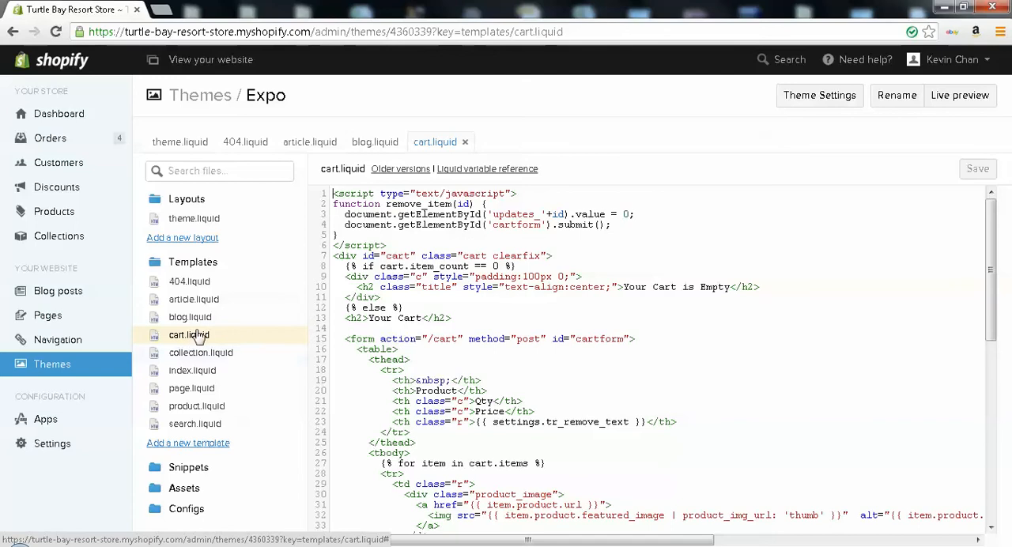
pyautogui.click(199, 357)
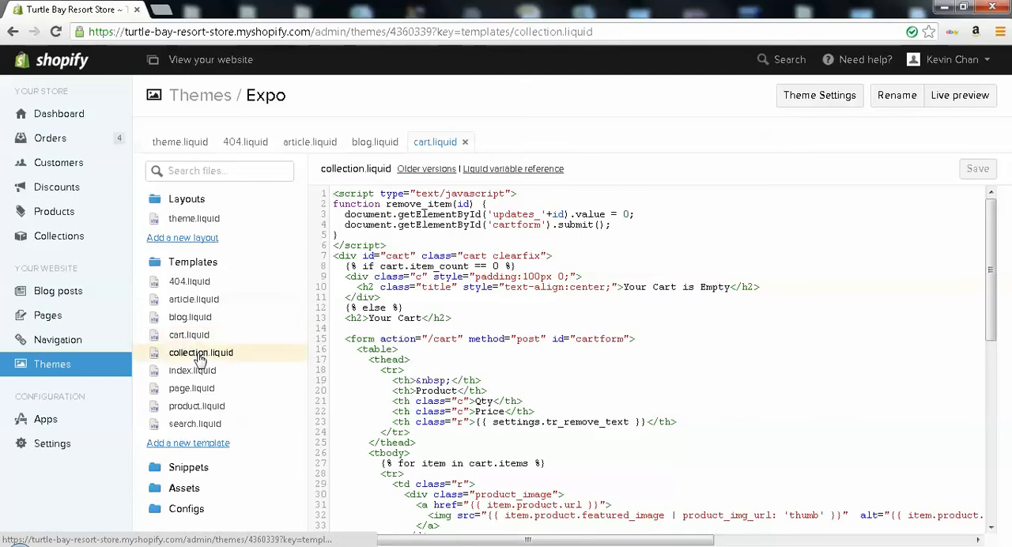
pyautogui.click(198, 372)
pyautogui.click(196, 389)
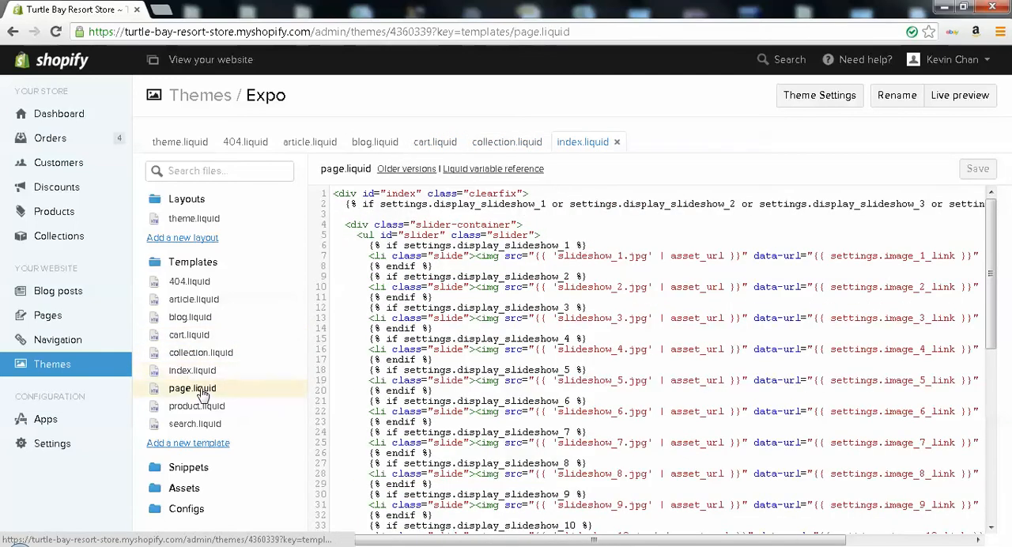
pyautogui.click(197, 406)
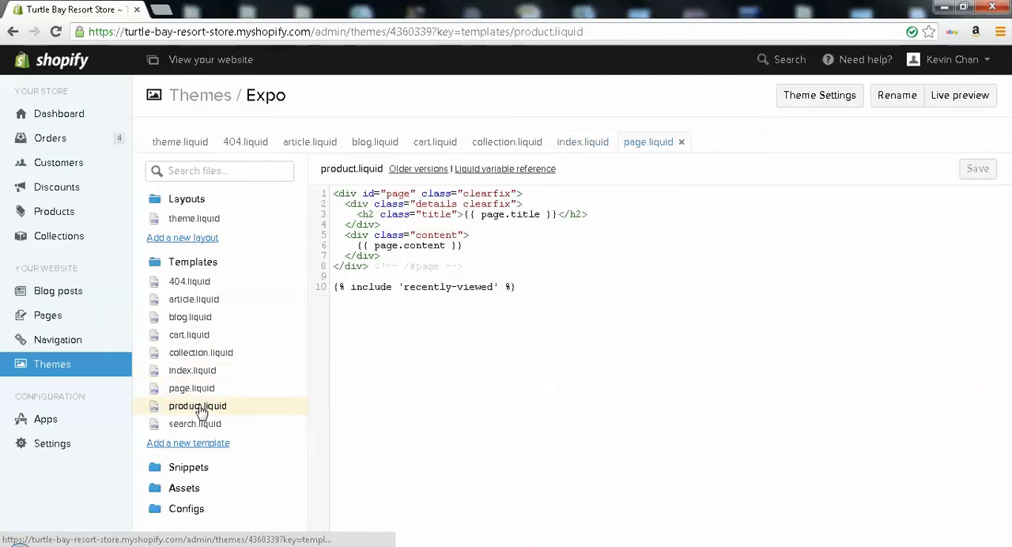
pyautogui.click(200, 425)
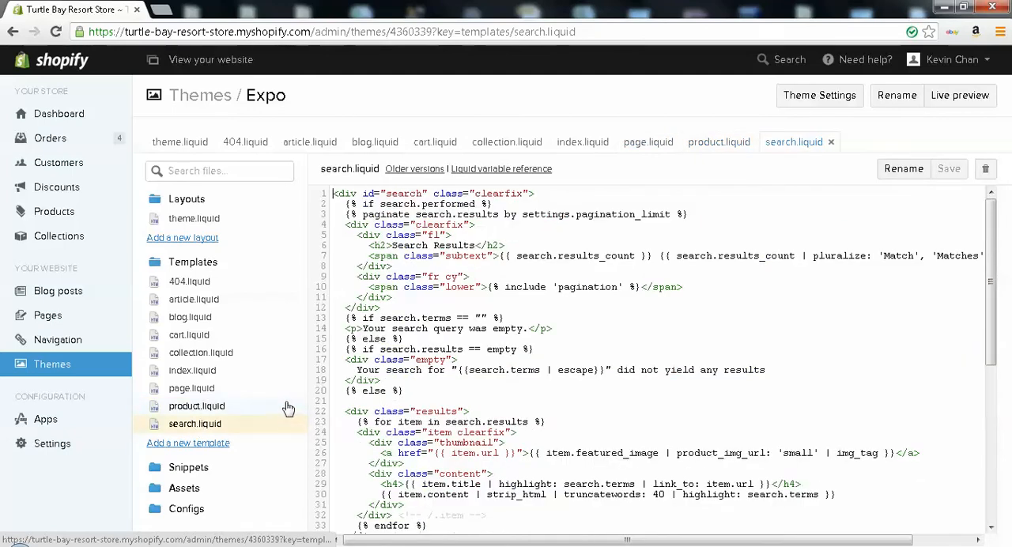
# Expand the Snippets folder and view the breadcrumb, pagination, recently-viewed, sidebar-partial and sidebar liquid files
pyautogui.click(162, 470)
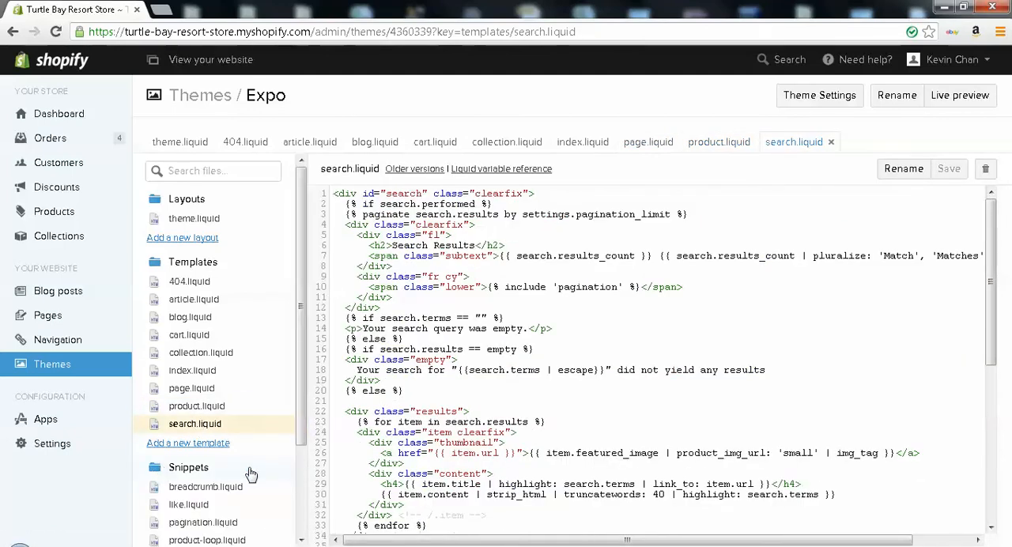
pyautogui.scroll(-3, 250, 473)
pyautogui.click(227, 369)
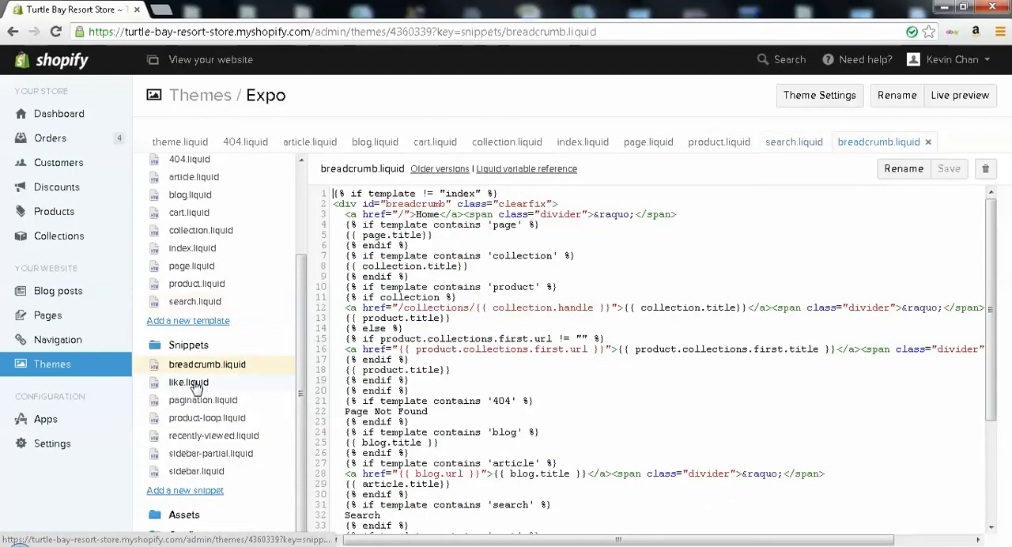
pyautogui.click(201, 401)
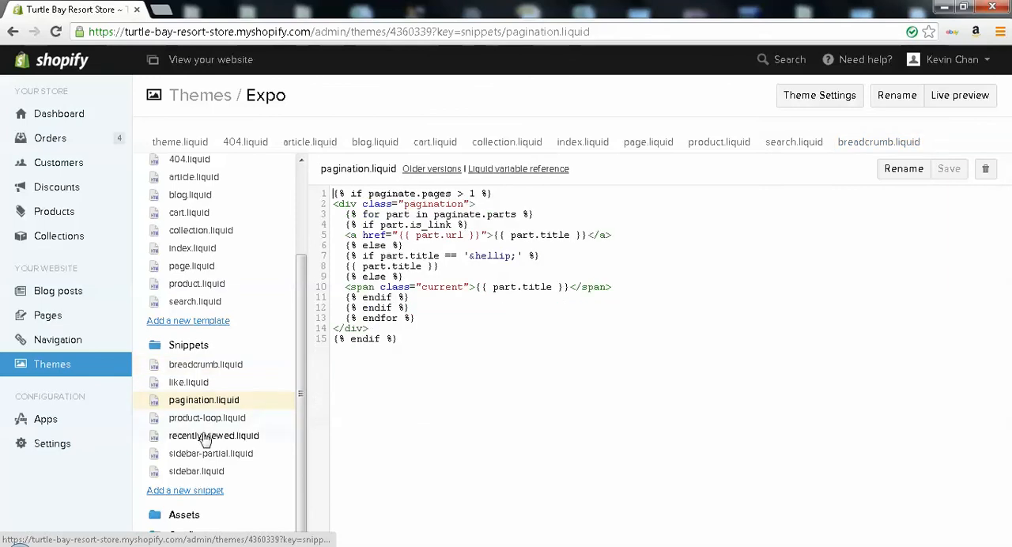
pyautogui.click(204, 437)
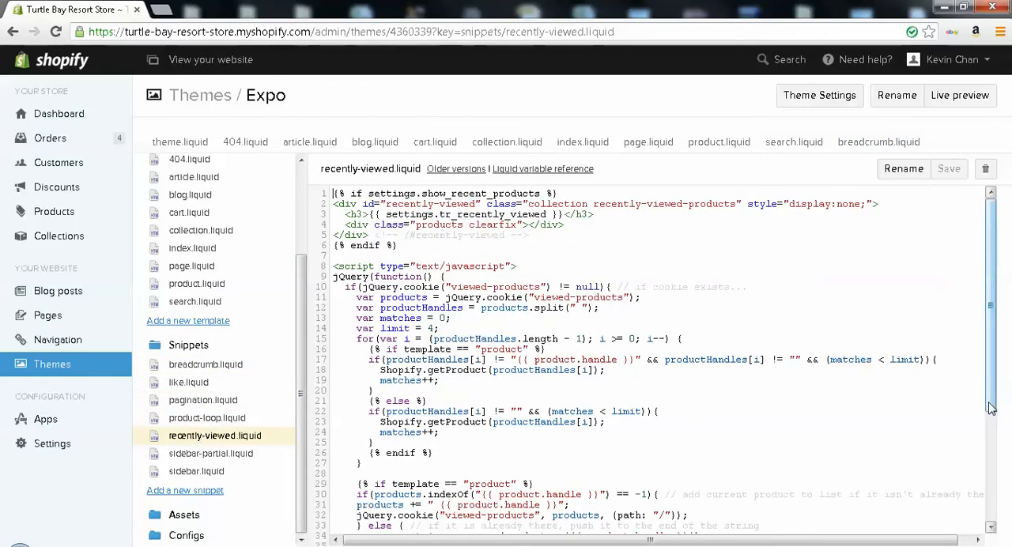
pyautogui.scroll(-2, 991, 407)
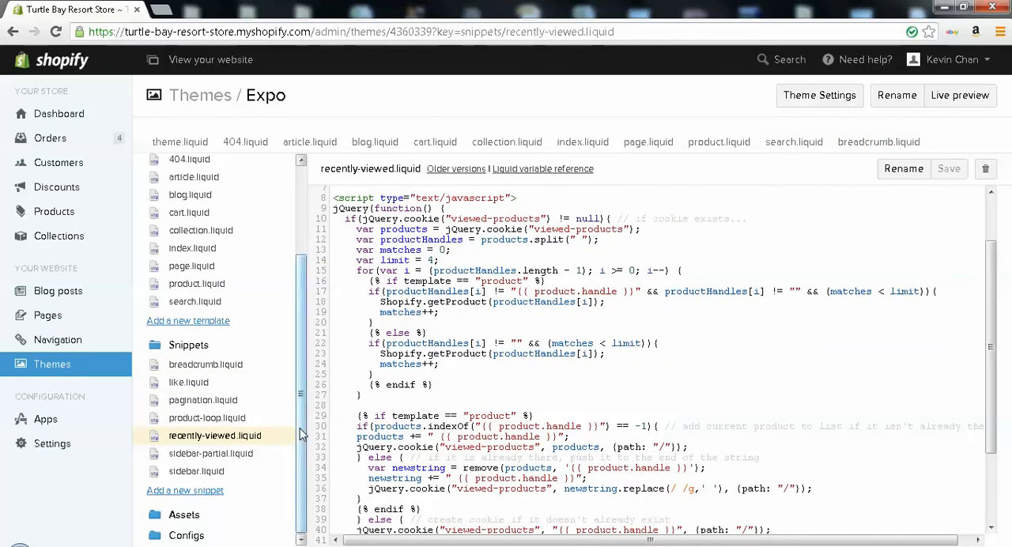
pyautogui.click(234, 455)
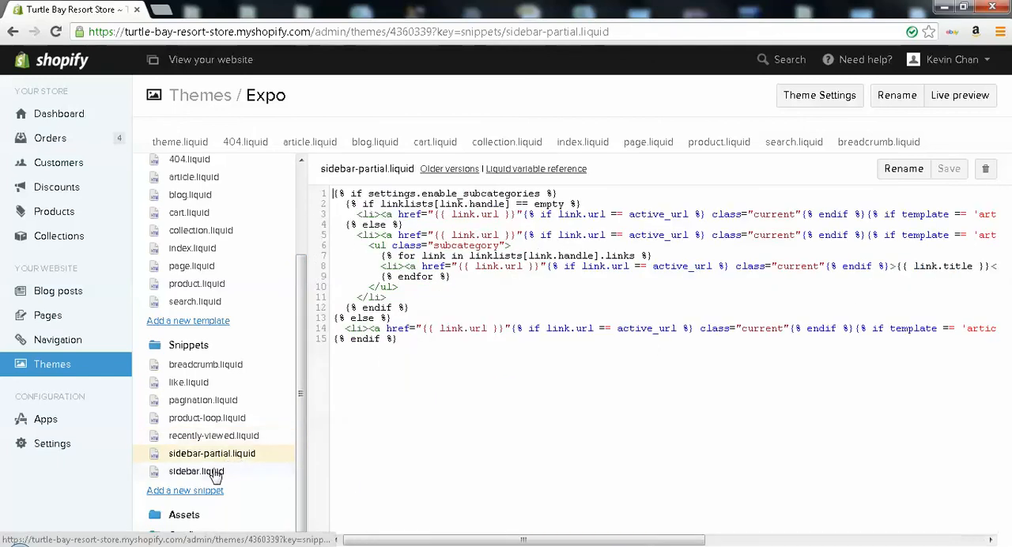
pyautogui.click(215, 472)
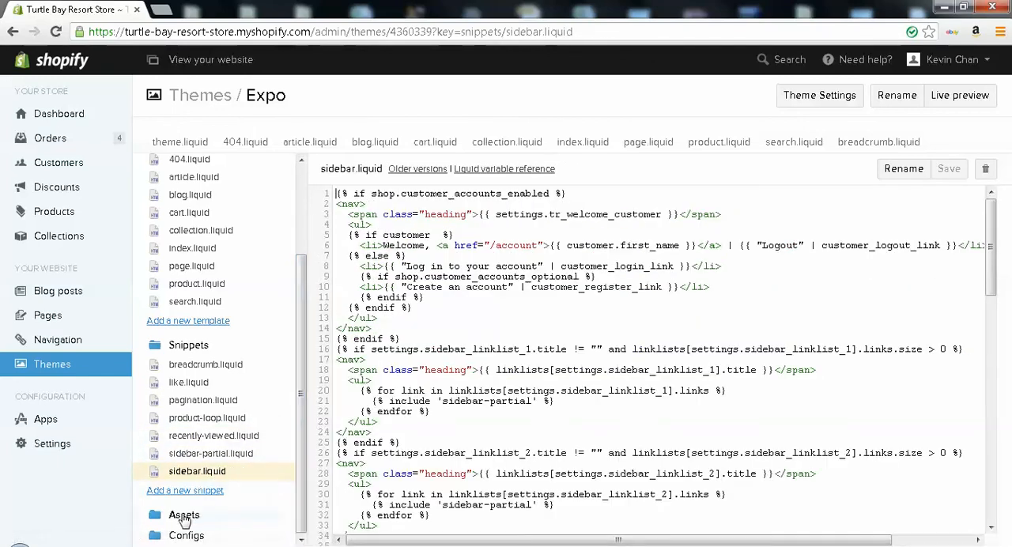
# Expand the Assets folder and preview the payment icons cc-discover.gif, cc-mastercard.gif, cc-paypal.gif and cc-westernunion.gif
pyautogui.click(183, 518)
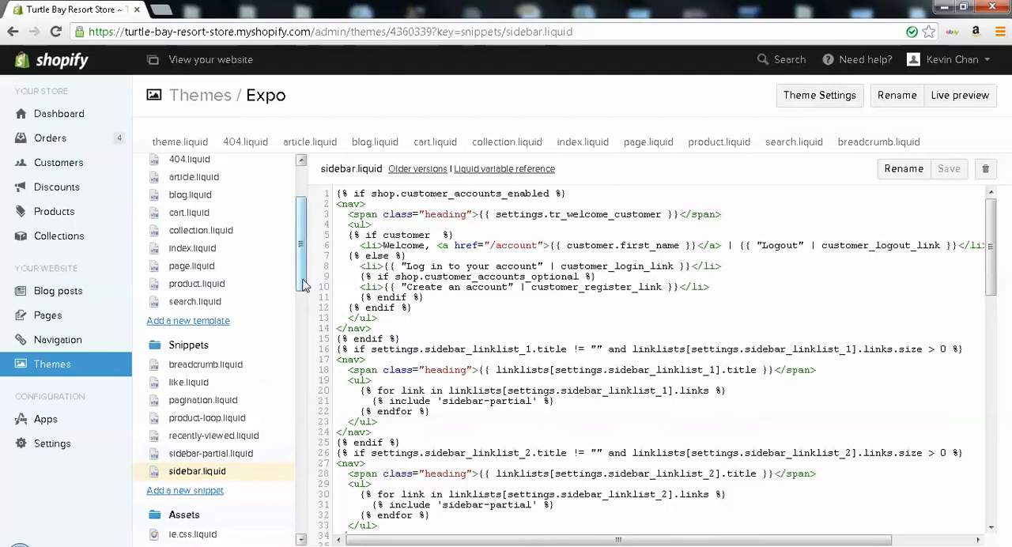
pyautogui.scroll(-3, 303, 340)
pyautogui.moveTo(303, 340); pyautogui.dragTo(300, 419)
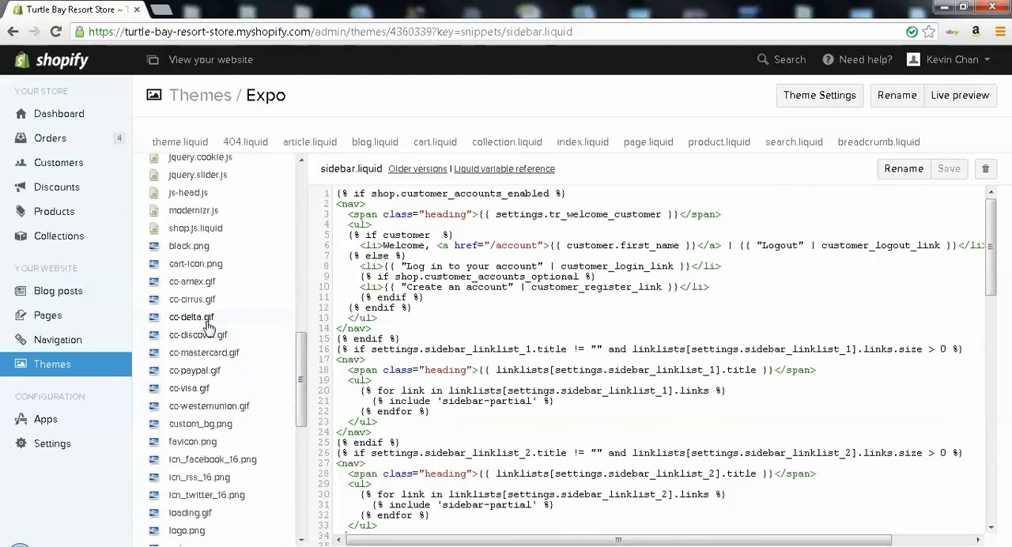
pyautogui.scroll(-2, 301, 372)
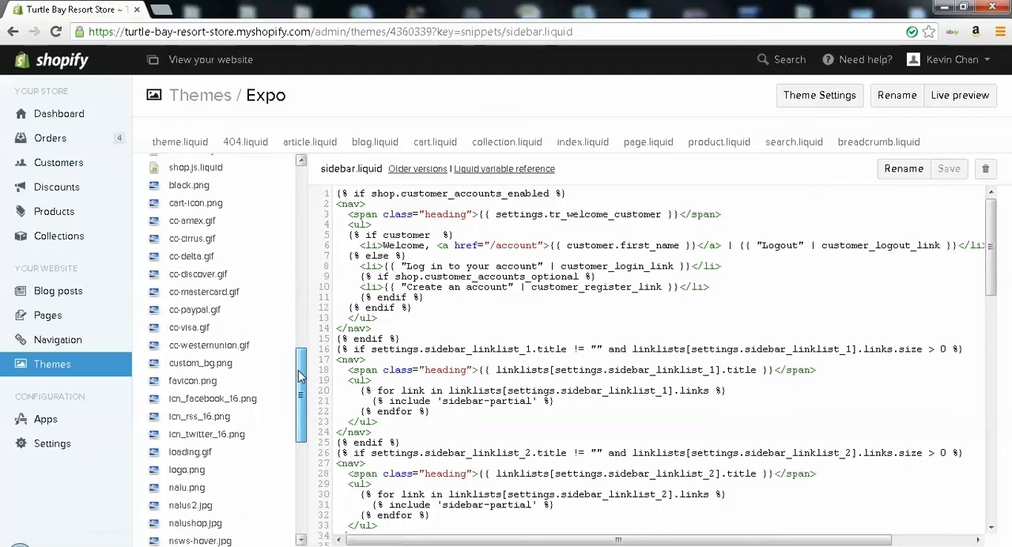
pyautogui.click(210, 271)
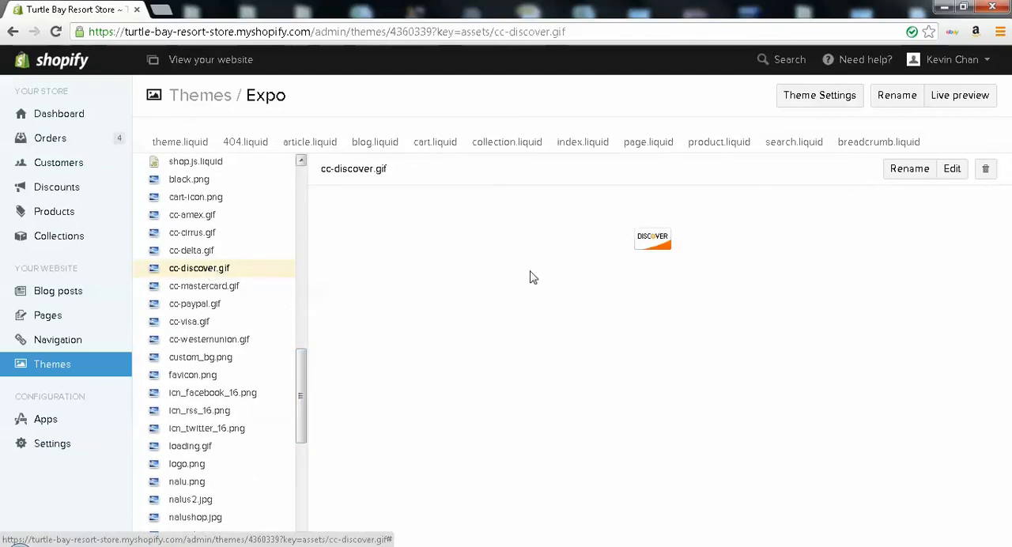
pyautogui.click(242, 290)
pyautogui.click(210, 305)
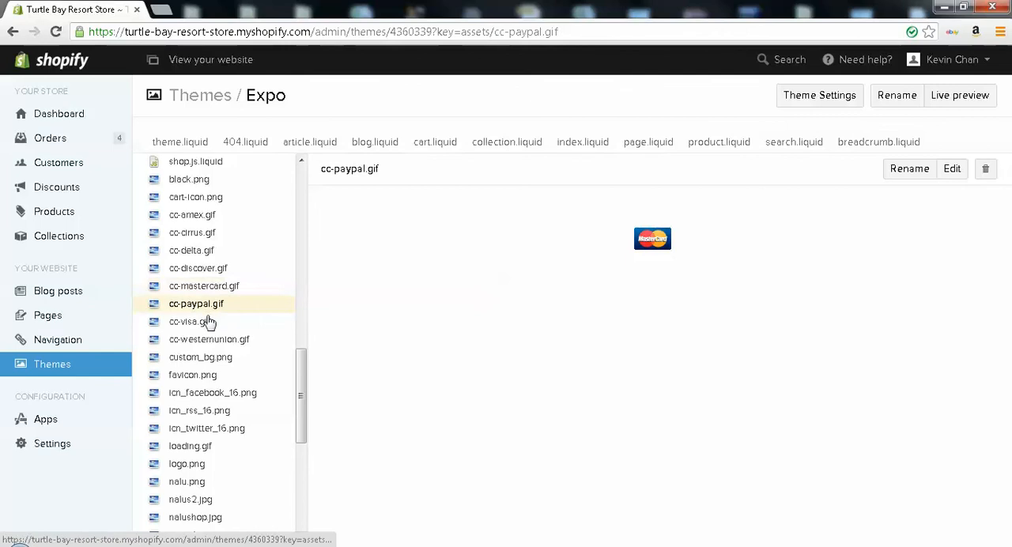
pyautogui.click(213, 347)
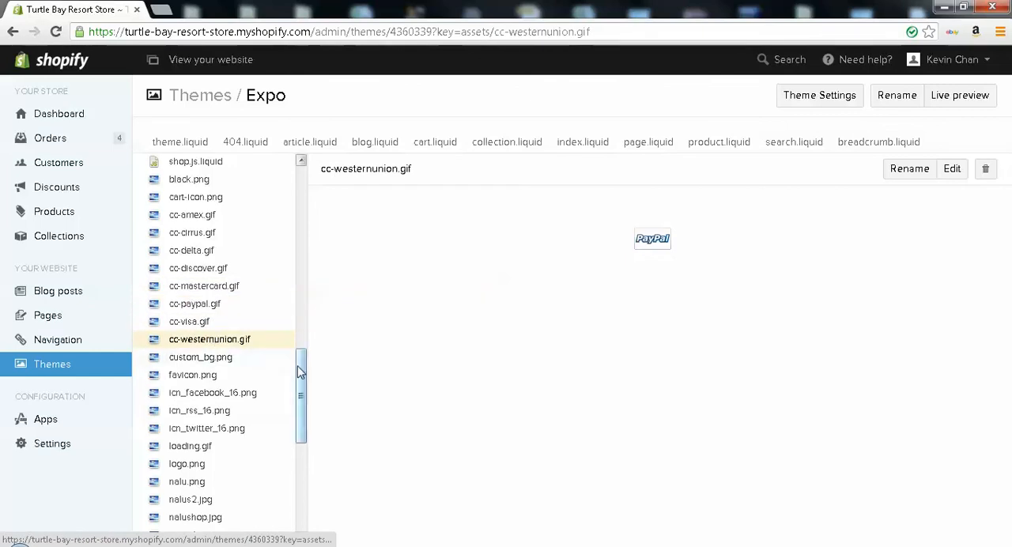
# Preview the North Shore Water Shed asset images nsws.jpg, nsws-hover.jpg, nsws.png and nsws2.png
pyautogui.moveTo(296, 372); pyautogui.dragTo(292, 413)
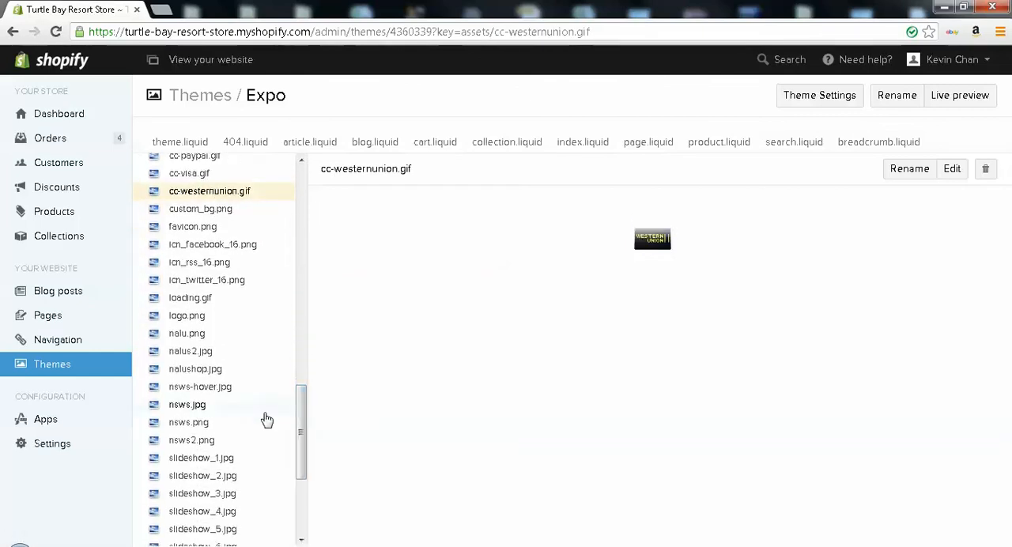
pyautogui.click(210, 410)
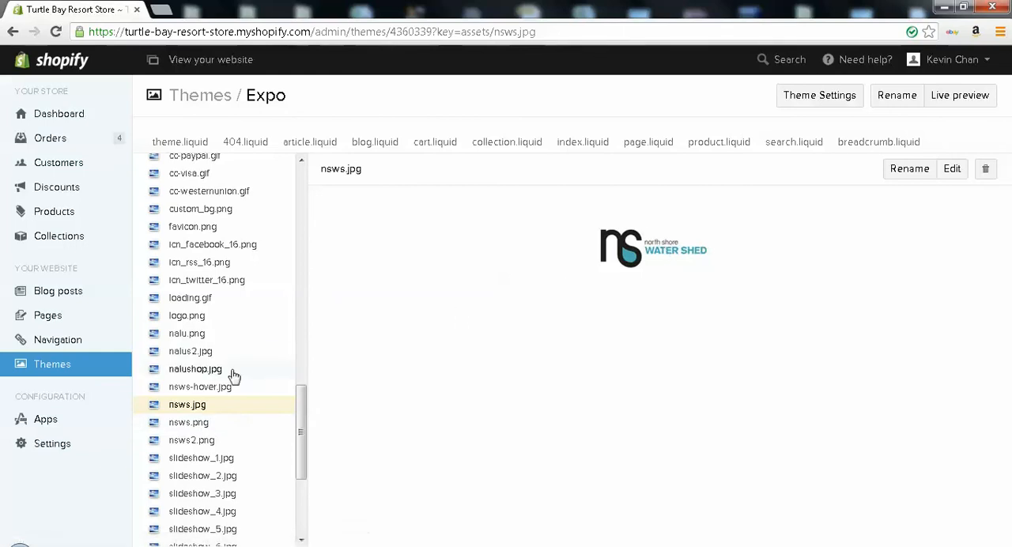
pyautogui.click(215, 391)
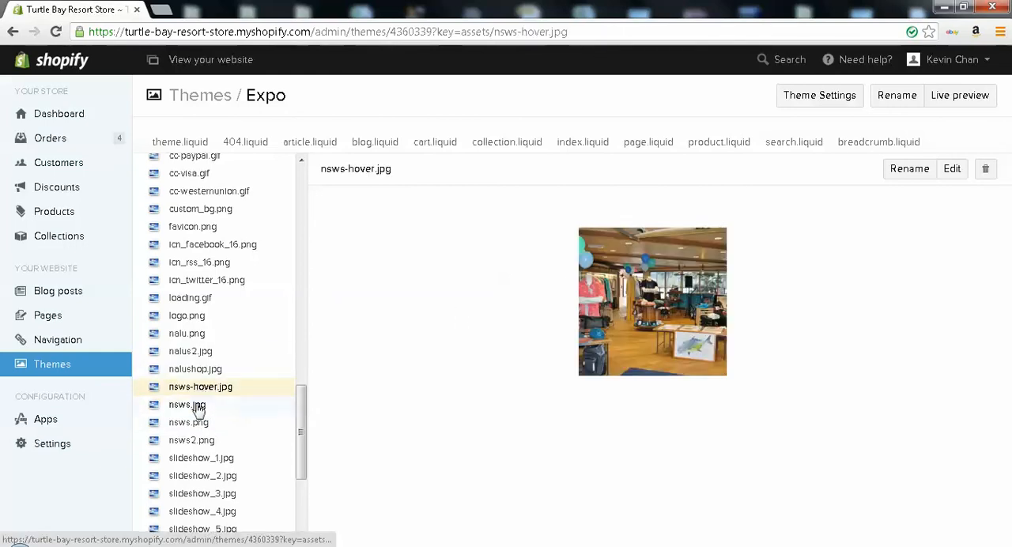
pyautogui.click(199, 403)
pyautogui.click(200, 389)
pyautogui.click(194, 423)
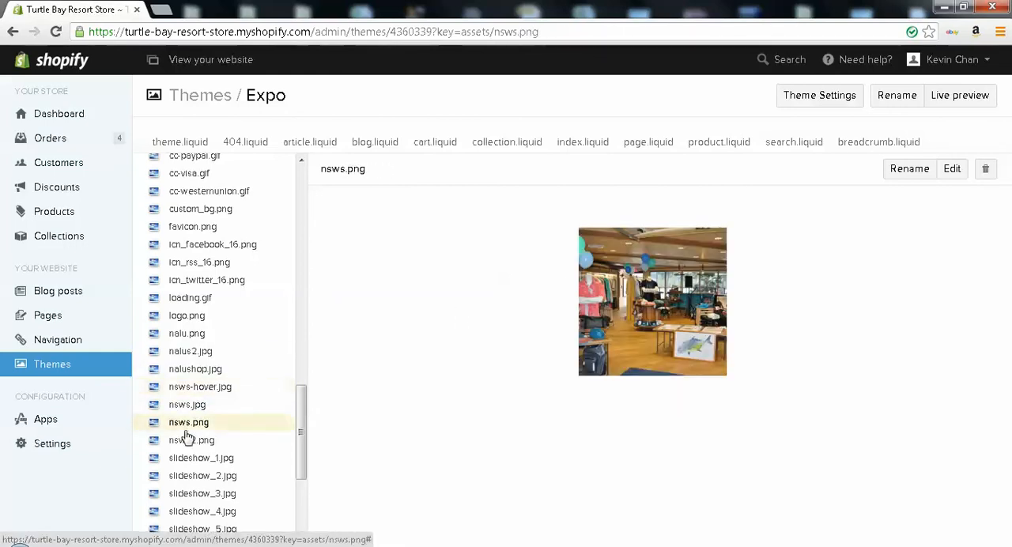
pyautogui.click(187, 443)
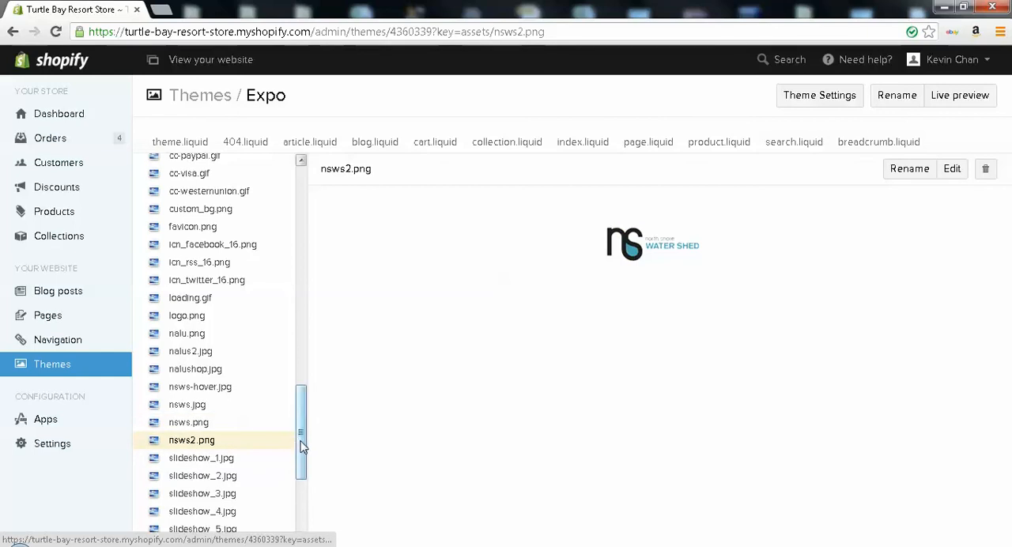
# Preview the theme's slideshow images slideshow_5.jpg and slideshow_4.jpg among the assets
pyautogui.scroll(-3, 285, 439)
pyautogui.click(210, 410)
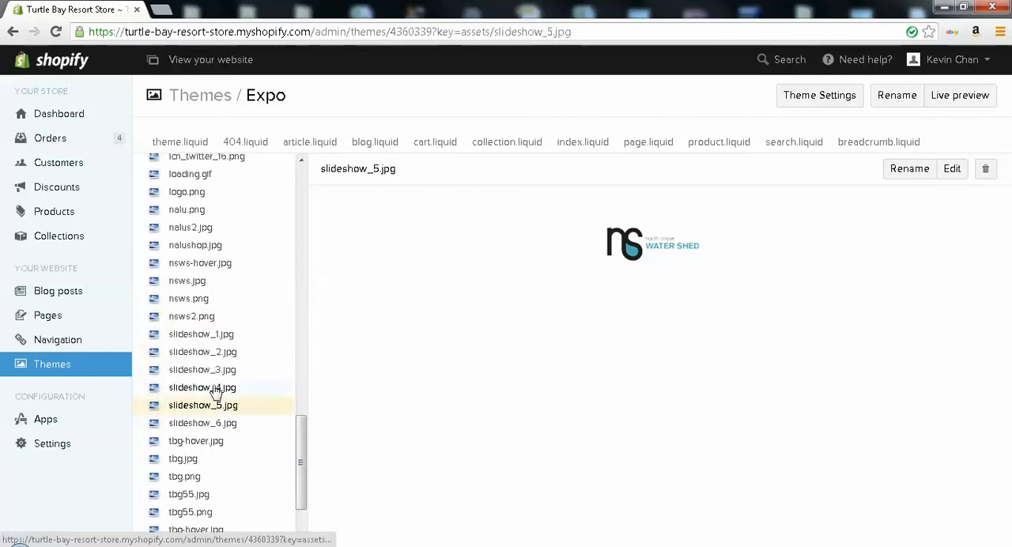
pyautogui.click(216, 389)
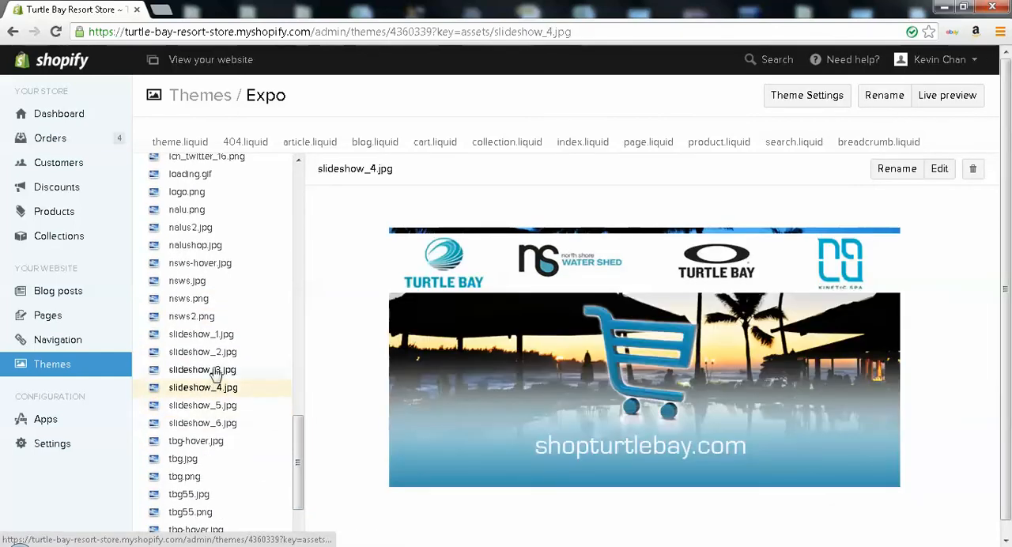
# Preview the theme asset images slideshow_3.jpg, tbo.jpg, tbo.png and tbo-hover.jpg, and look through the whole file list
pyautogui.click(215, 372)
pyautogui.moveTo(298, 433); pyautogui.dragTo(297, 457)
pyautogui.click(192, 463)
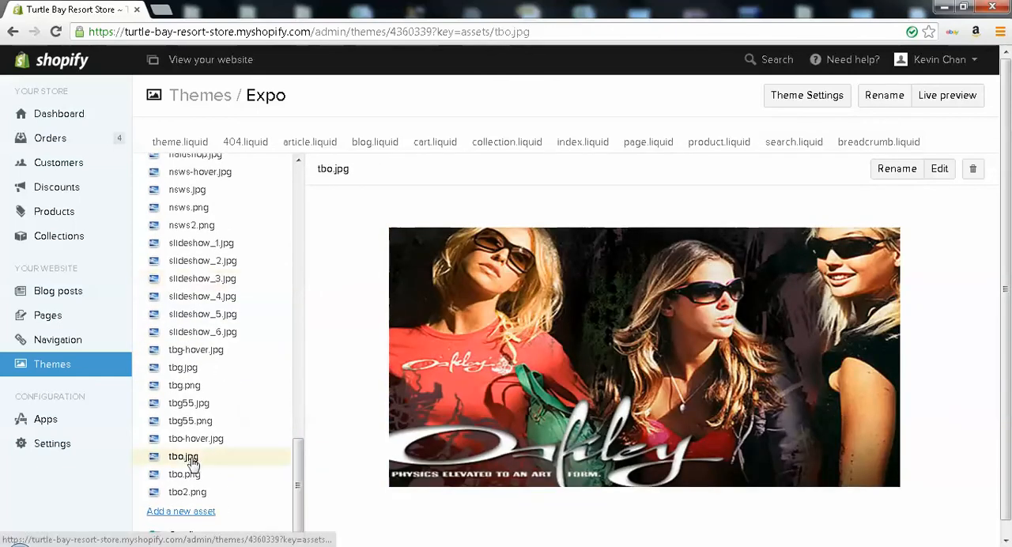
pyautogui.click(192, 474)
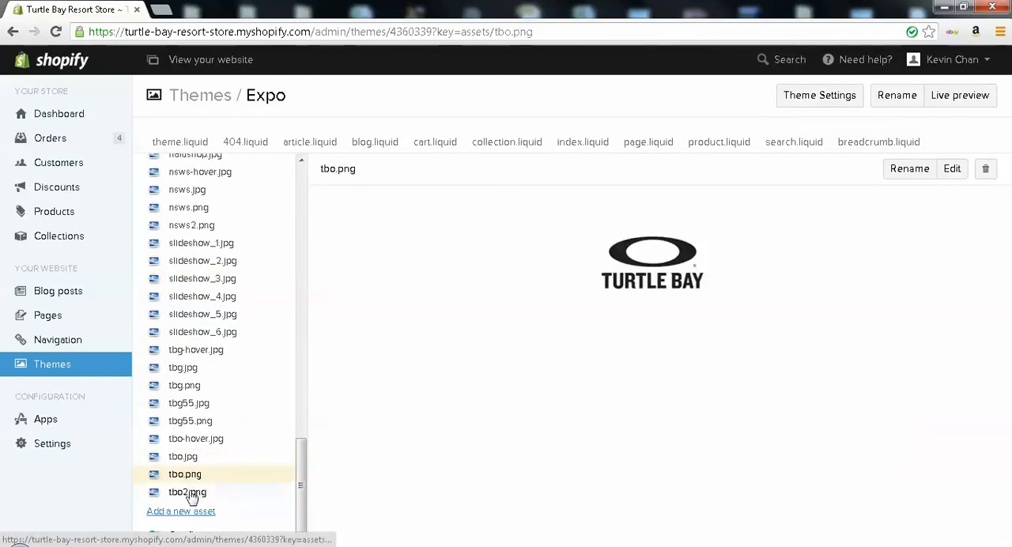
pyautogui.click(201, 443)
pyautogui.moveTo(301, 443); pyautogui.dragTo(306, 166)
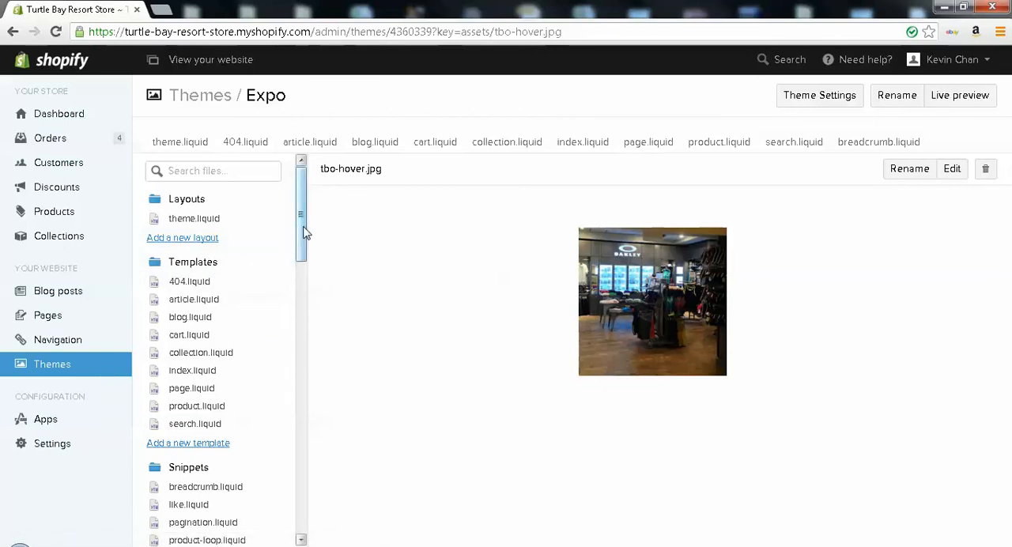
pyautogui.moveTo(306, 232); pyautogui.dragTo(301, 492)
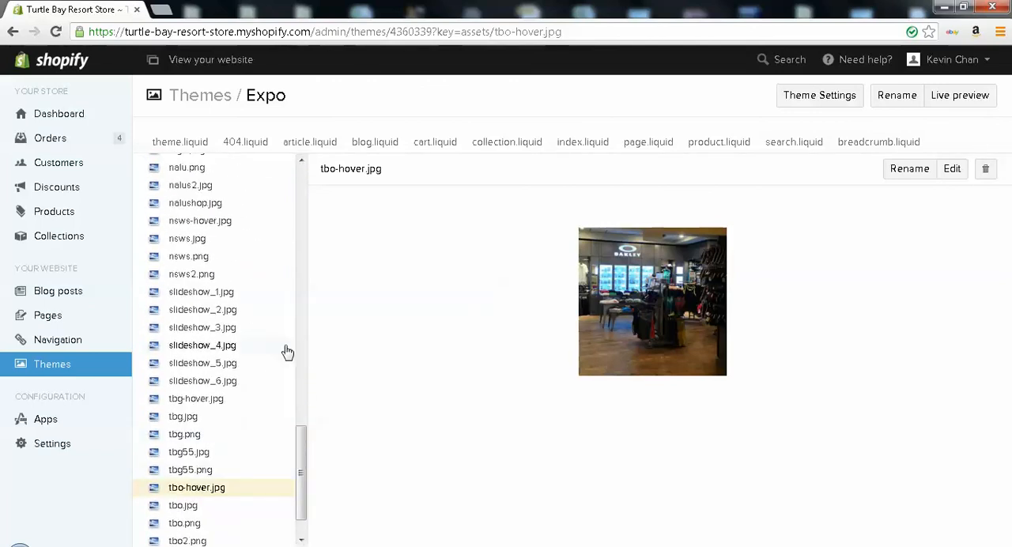
# Open the store's general settings and review the store description, store address, and standards and formats
pyautogui.click(105, 448)
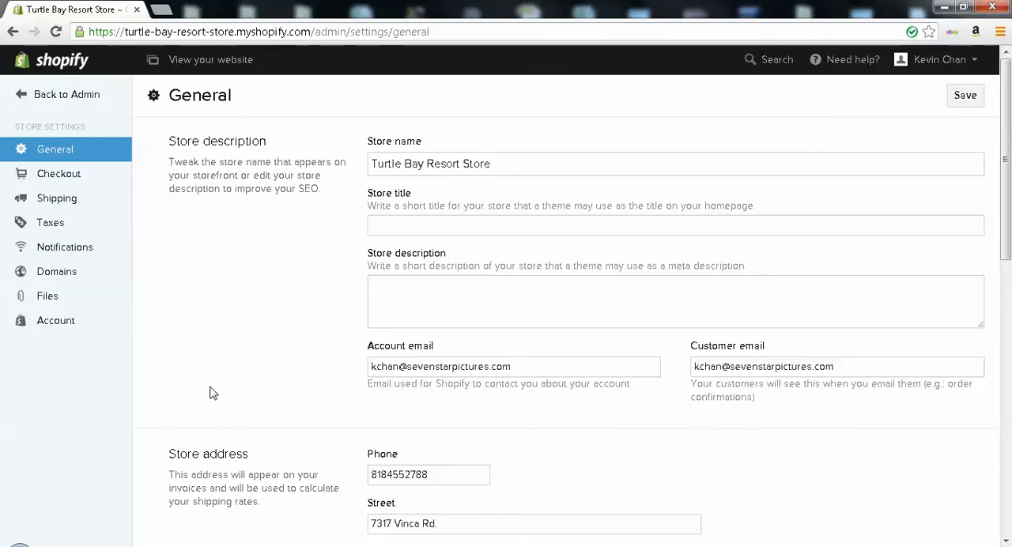
pyautogui.scroll(-5, 210, 390)
pyautogui.scroll(2, 211, 390)
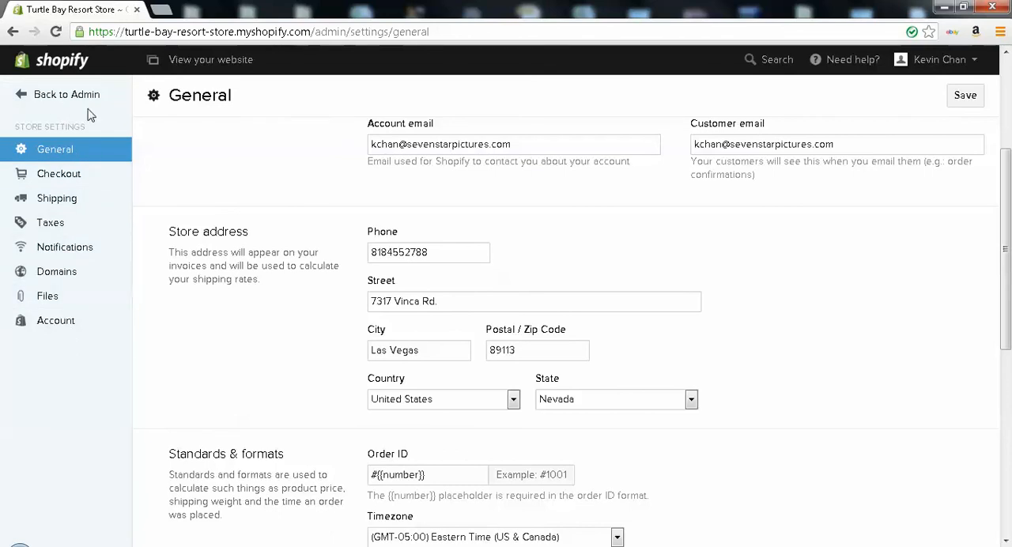
# Open the shipping settings and review the shipping rates for Rest of World and United States, including the Heavy Goods weight range
pyautogui.click(67, 204)
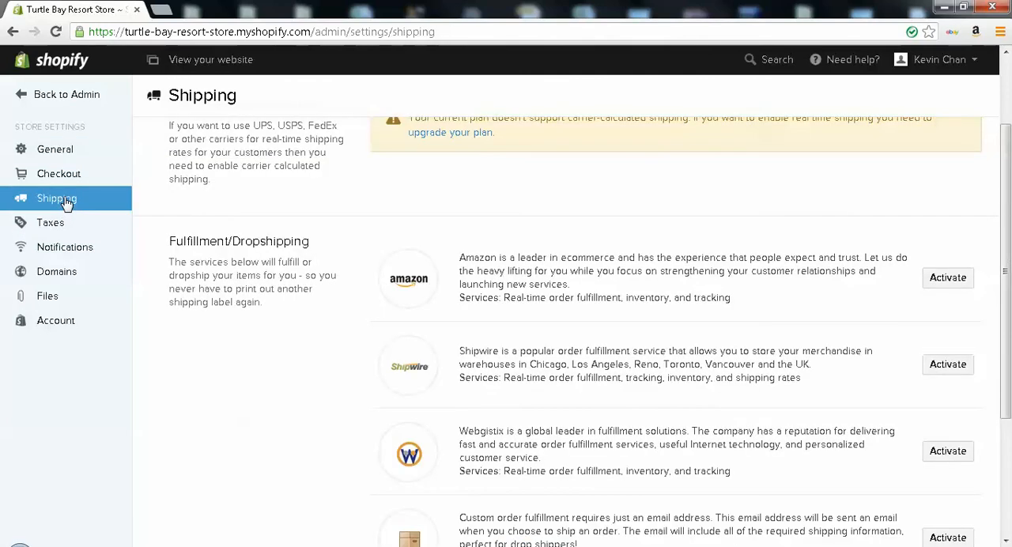
pyautogui.scroll(2, 353, 227)
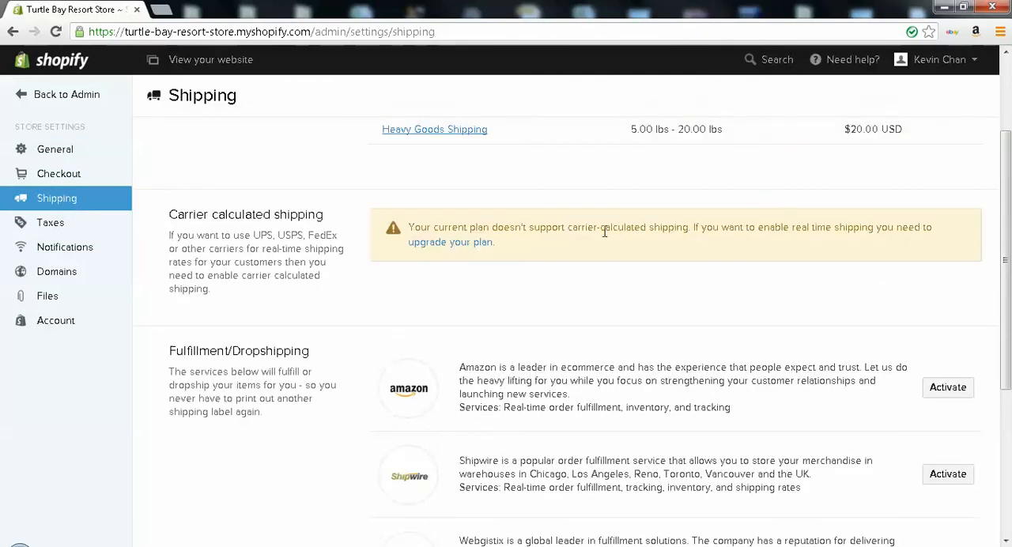
pyautogui.scroll(3, 583, 167)
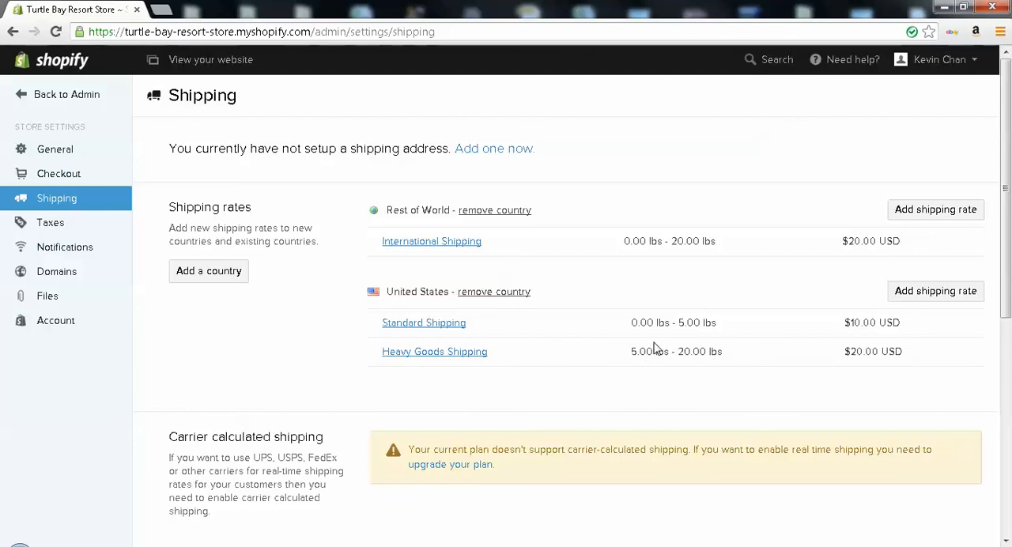
pyautogui.moveTo(637, 349); pyautogui.dragTo(716, 353)
pyautogui.click(716, 353)
pyautogui.scroll(-1, 723, 351)
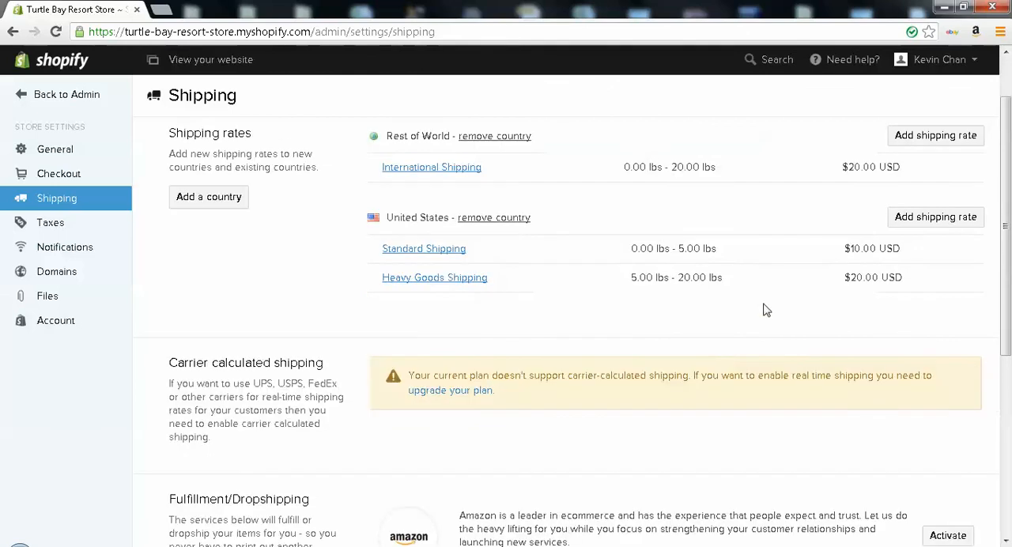
# Start a new United States shipping rate and name it ShippingB
pyautogui.click(937, 226)
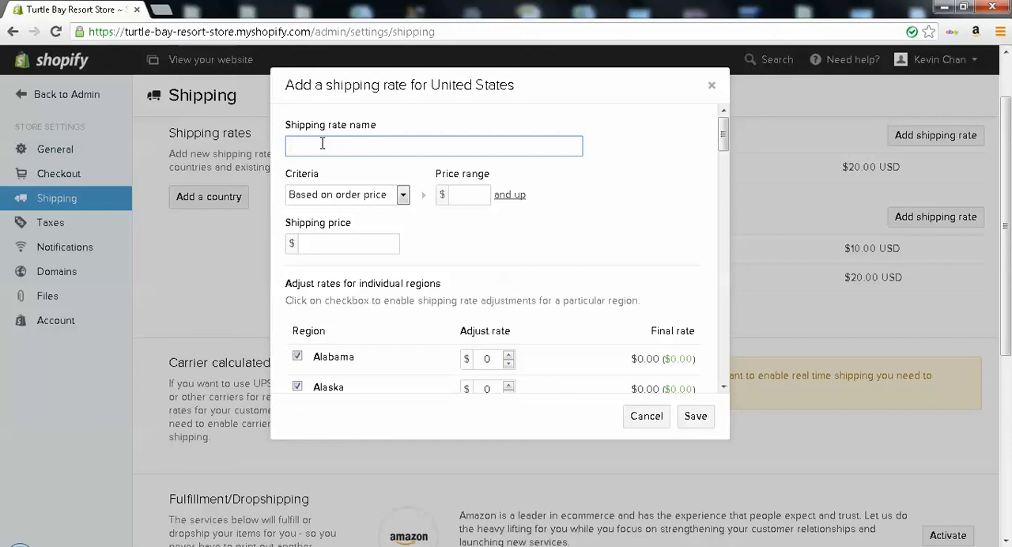
pyautogui.write('Cos')
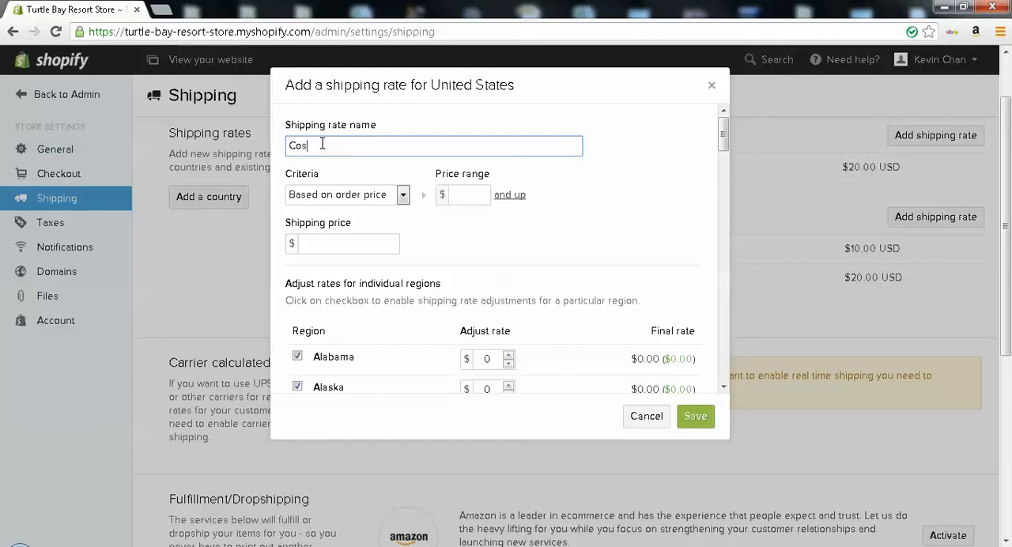
pyautogui.write('t Shipping')
pyautogui.moveTo(312, 146); pyautogui.dragTo(290, 147)
pyautogui.press('BackSpace')
pyautogui.click(368, 149)
# Set the ShippingB price range to $10 and up, set its shipping price to $20, and save the rate
pyautogui.click(466, 197)
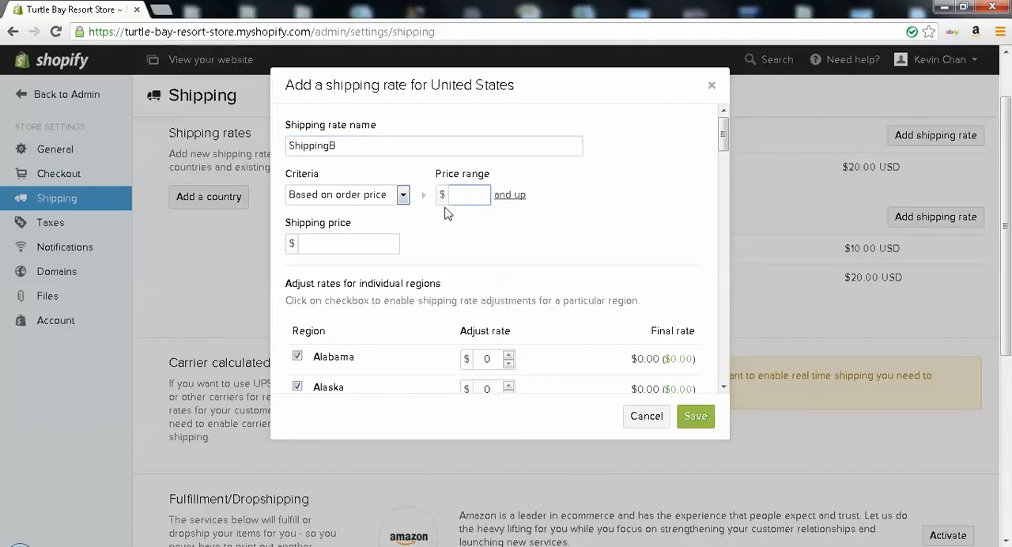
pyautogui.write('10')
pyautogui.click(371, 243)
pyautogui.write('20')
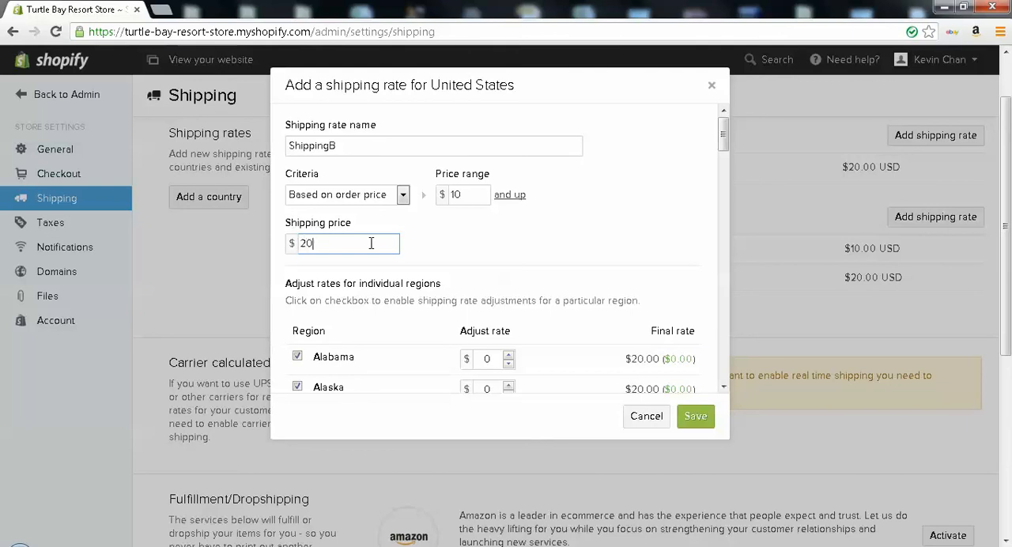
pyautogui.click(537, 266)
pyautogui.click(700, 426)
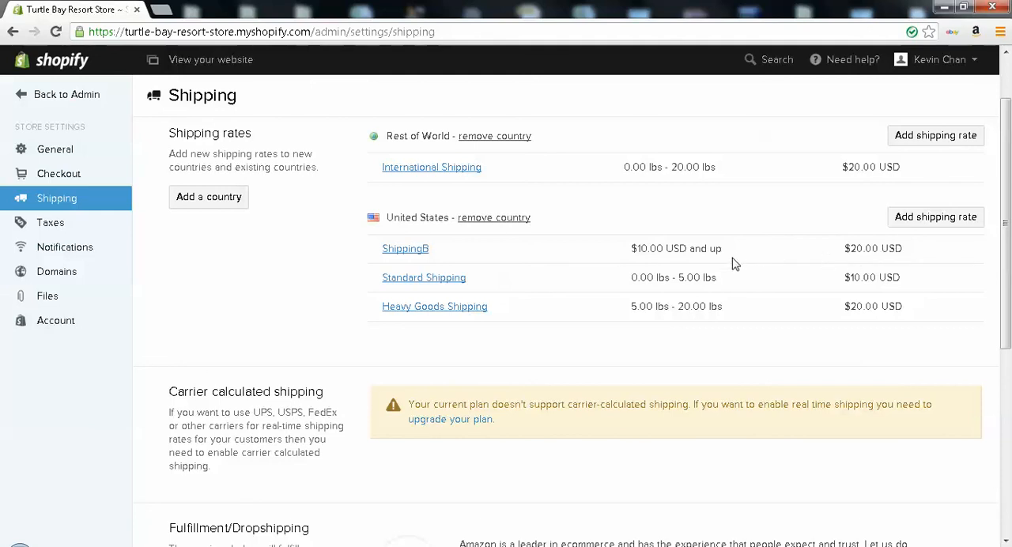
# Review the United States shipping rates, carrier-calculated shipping and fulfillment services on the shipping page
pyautogui.scroll(-1, 736, 265)
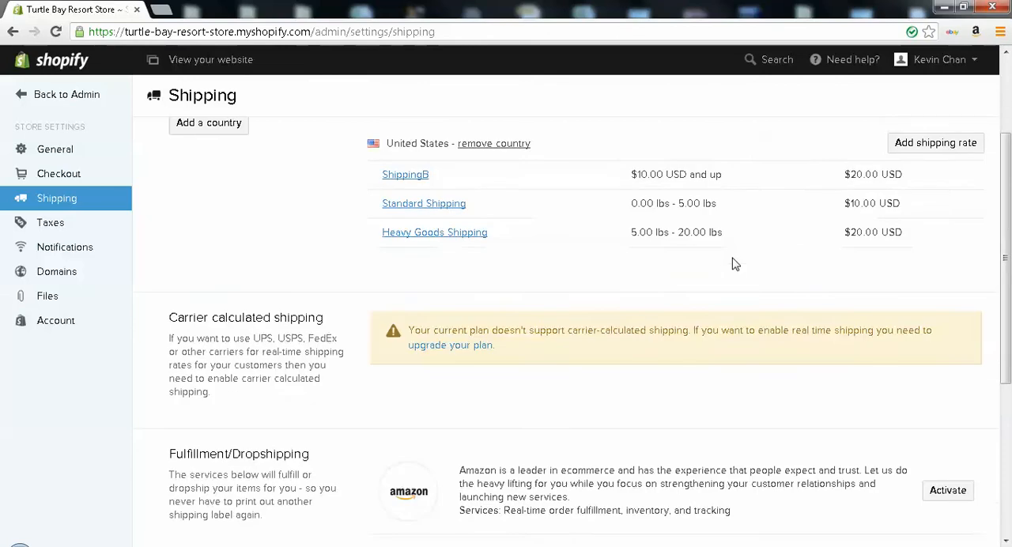
pyautogui.scroll(1, 735, 265)
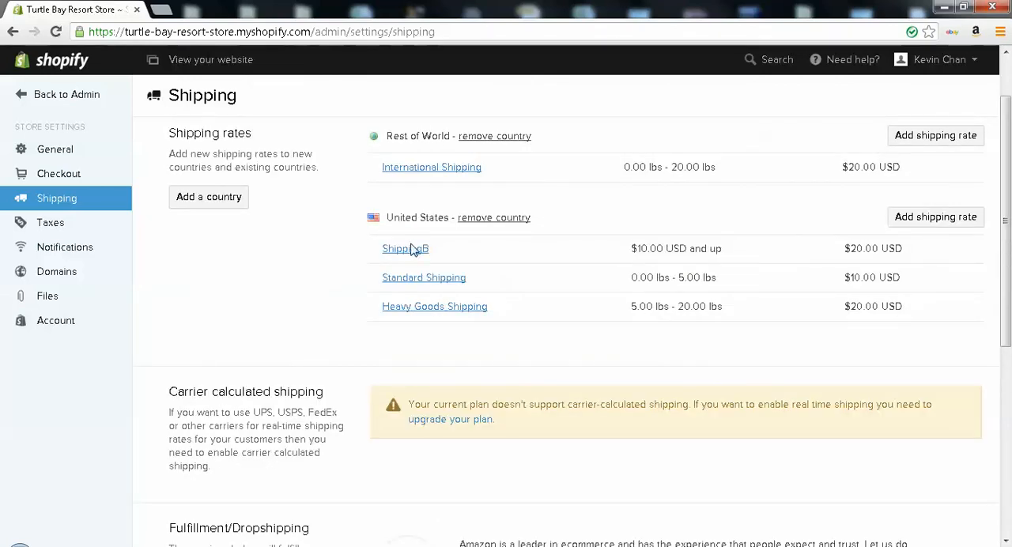
pyautogui.scroll(-2, 879, 310)
pyautogui.scroll(-1, 878, 310)
pyautogui.scroll(4, 877, 304)
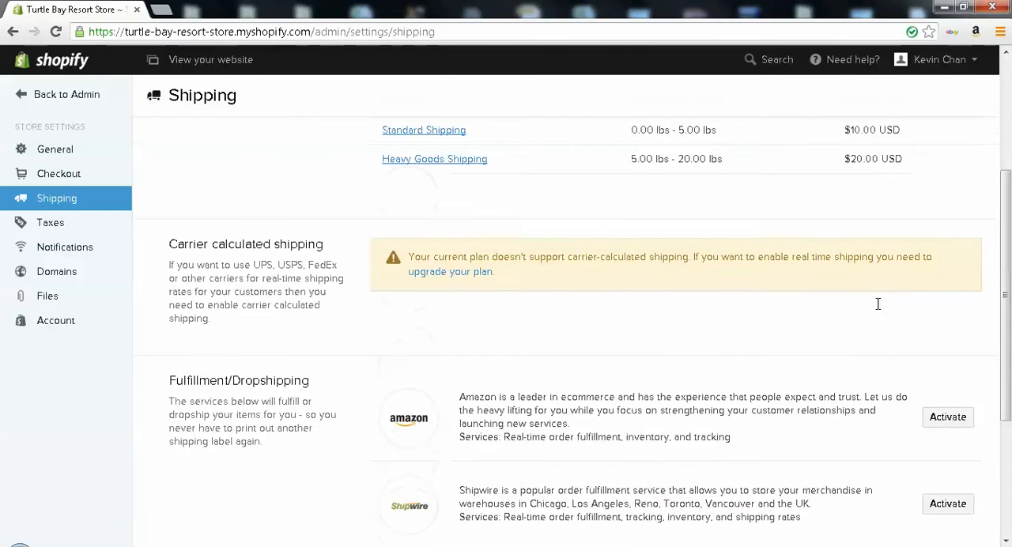
# Open the tax settings and set the tax rate for all of United States to 4%
pyautogui.click(64, 228)
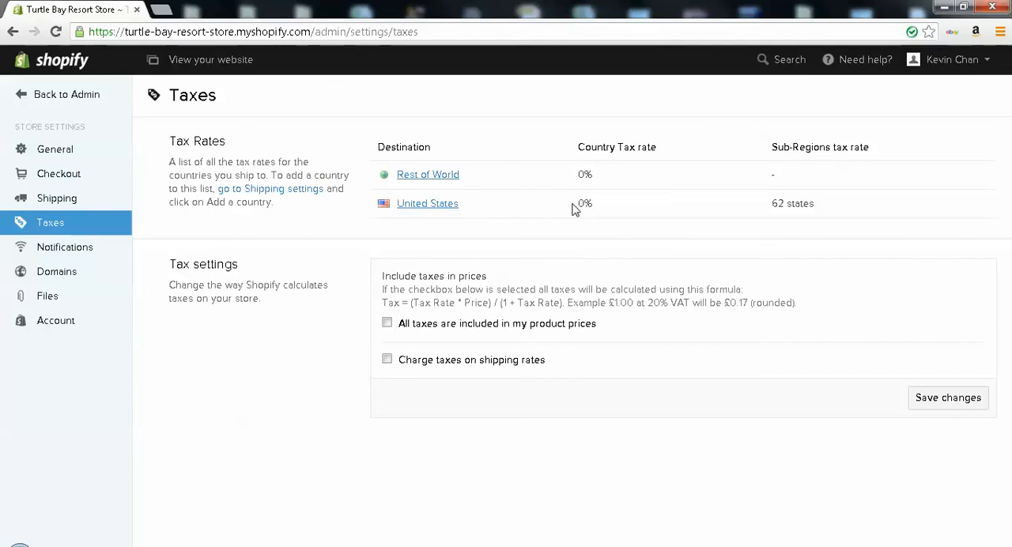
pyautogui.click(431, 204)
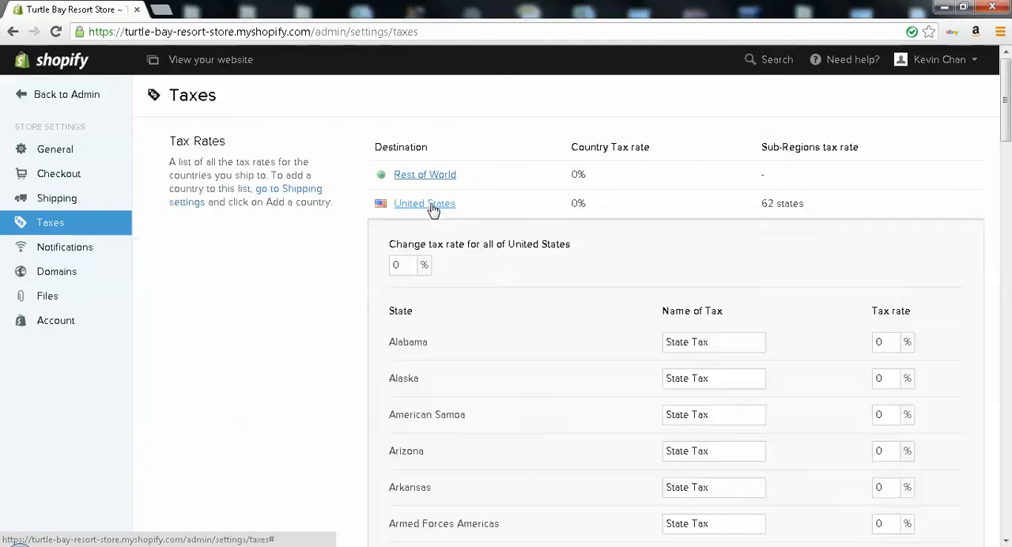
pyautogui.click(397, 266)
pyautogui.doubleClick(397, 267)
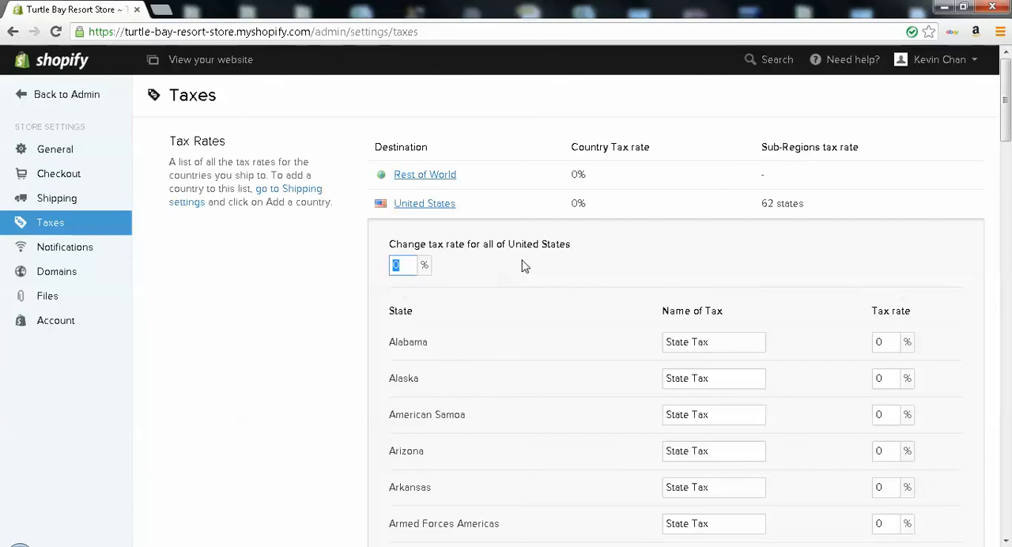
pyautogui.write('4')
pyautogui.click(815, 262)
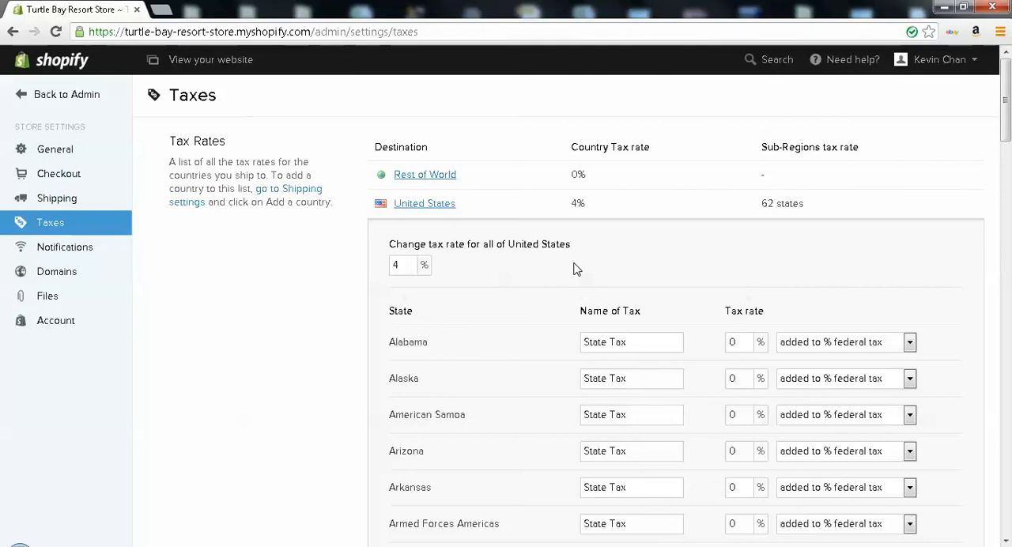
# Set Alabama's state tax rate to 3%
pyautogui.scroll(-1, 575, 269)
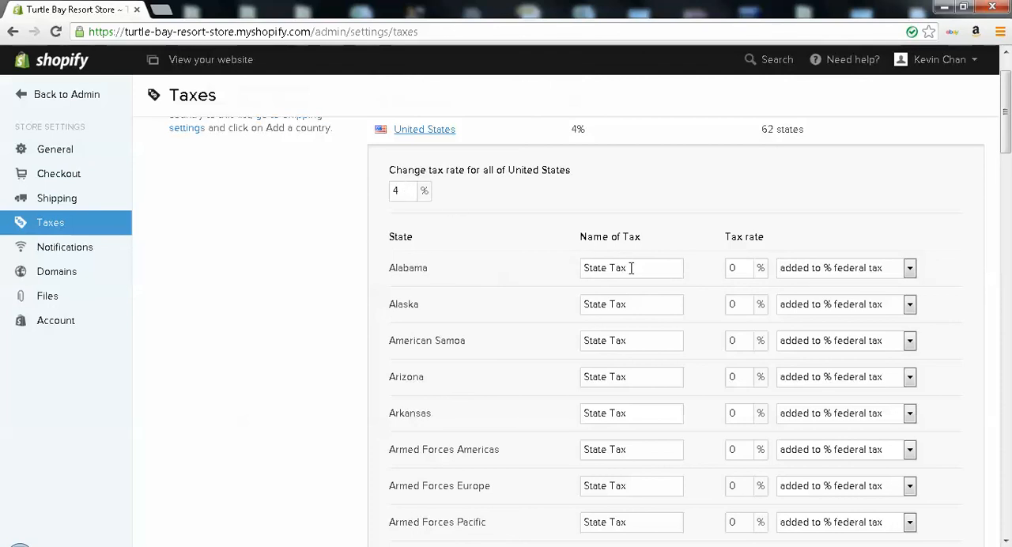
pyautogui.click(737, 268)
pyautogui.doubleClick(735, 268)
pyautogui.write('3')
pyautogui.click(940, 274)
pyautogui.moveTo(1005, 135); pyautogui.dragTo(1005, 168)
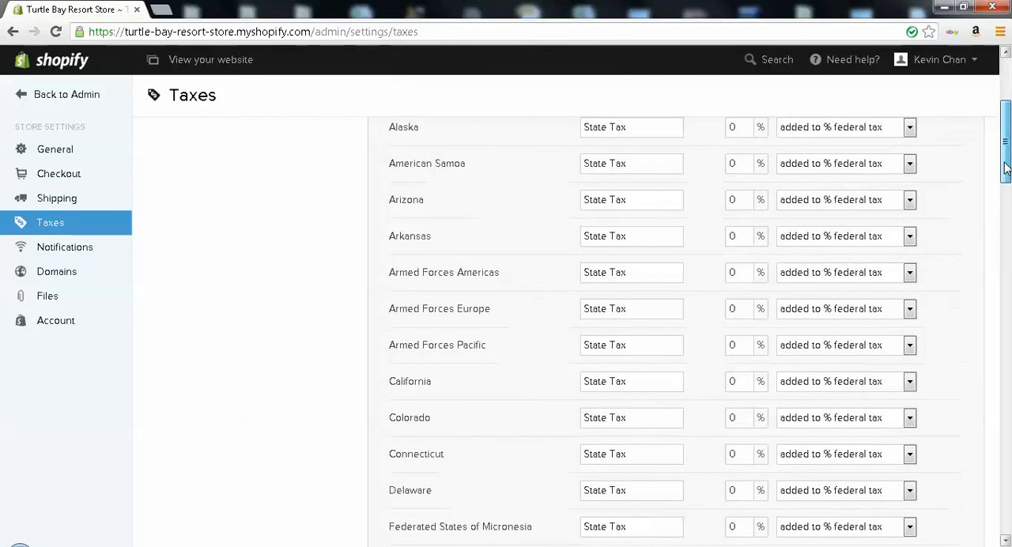
# Set New Jersey's state tax rate to 6%
pyautogui.click(739, 273)
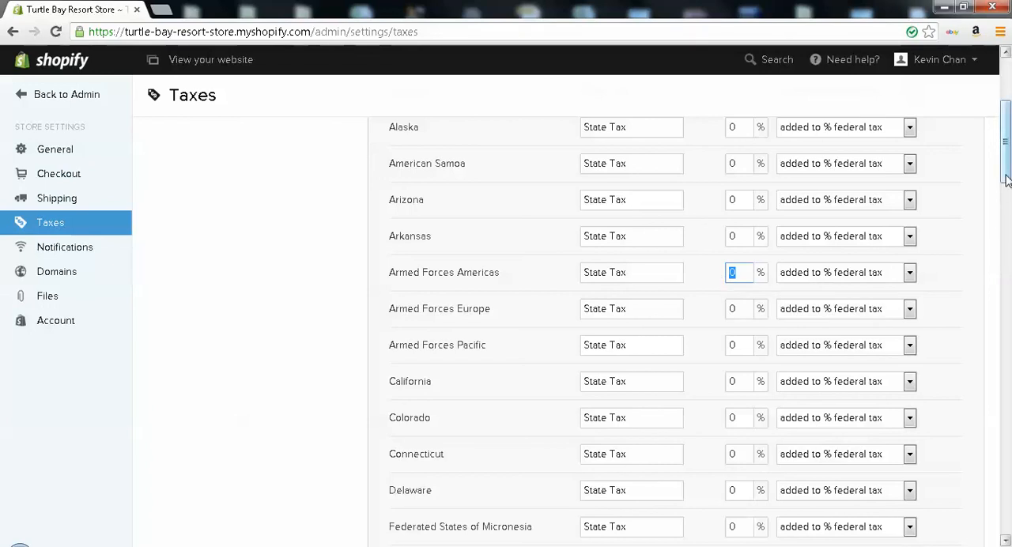
pyautogui.moveTo(1008, 174); pyautogui.dragTo(995, 340)
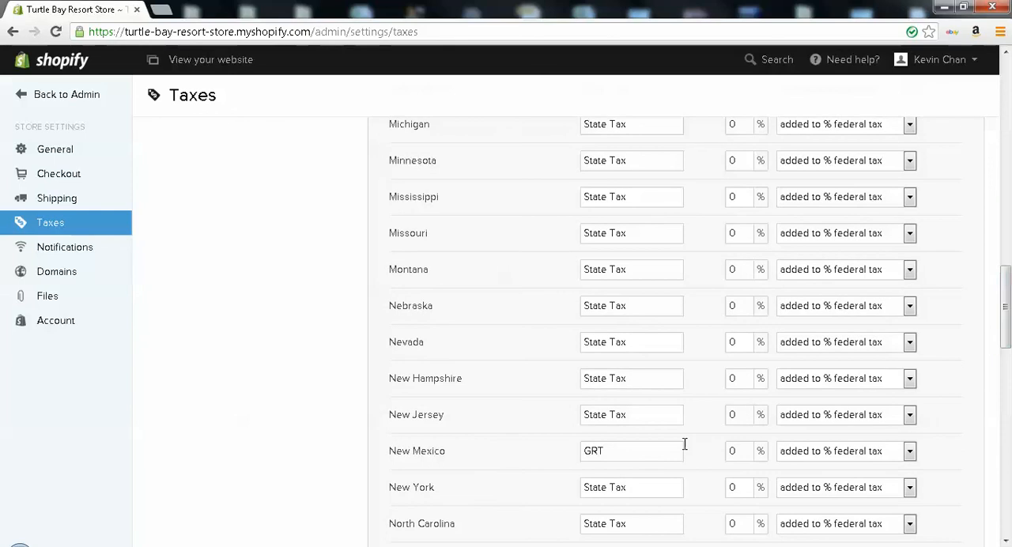
pyautogui.doubleClick(730, 415)
pyautogui.write('6')
pyautogui.moveTo(1008, 332); pyautogui.dragTo(992, 129)
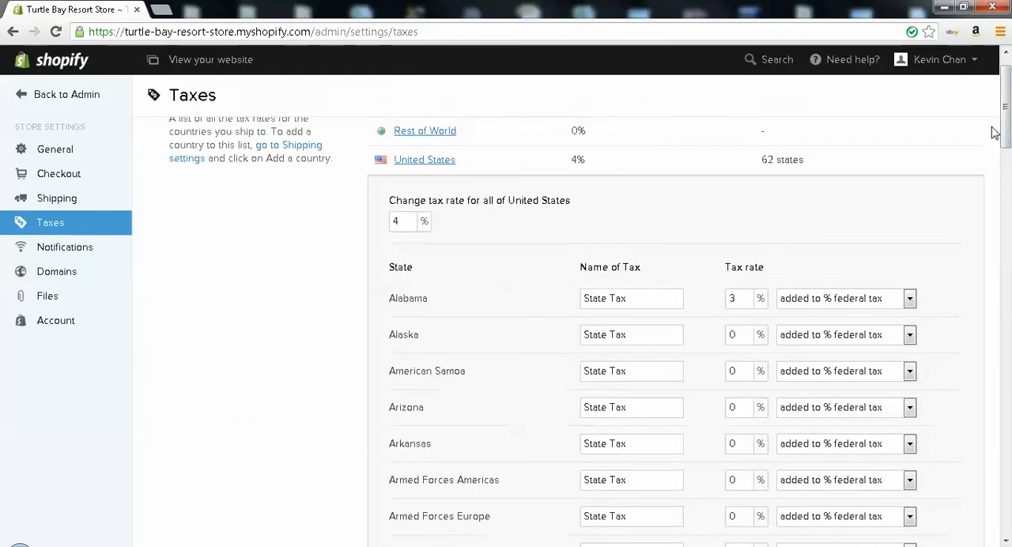
# Set the tax rate for all of Rest of World to 10% and save the change
pyautogui.click(448, 138)
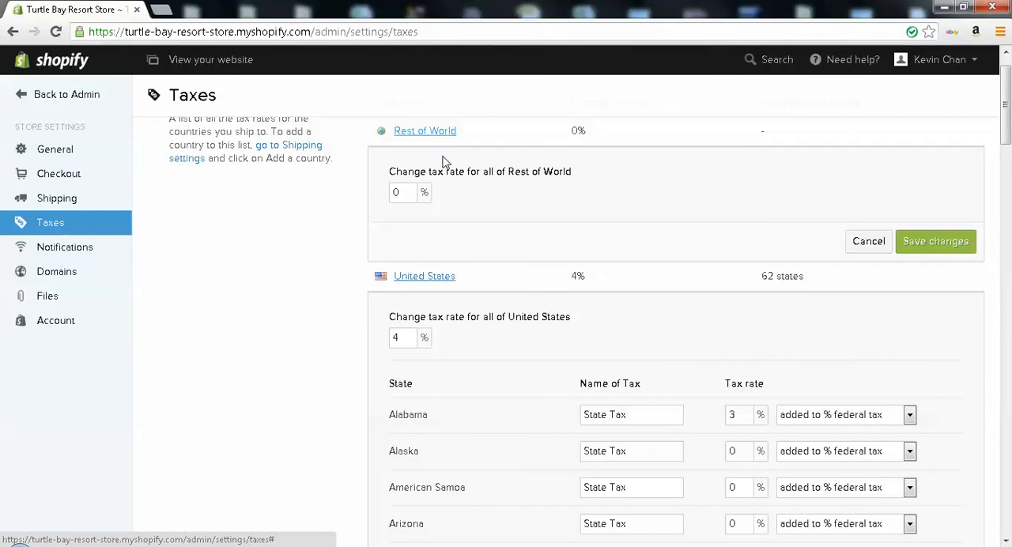
pyautogui.doubleClick(400, 192)
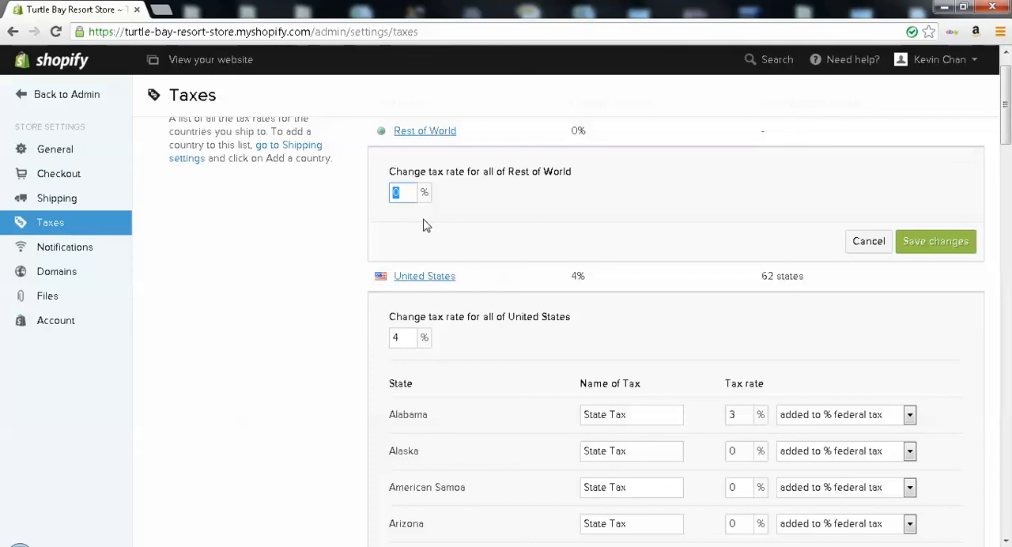
pyautogui.write('10')
pyautogui.click(936, 246)
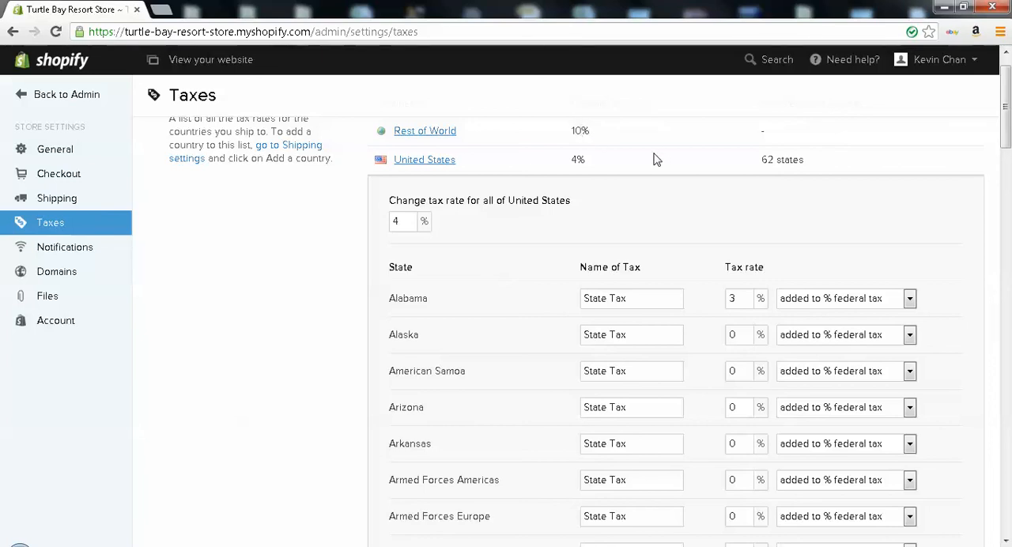
pyautogui.scroll(-8, 657, 162)
pyautogui.scroll(10, 735, 236)
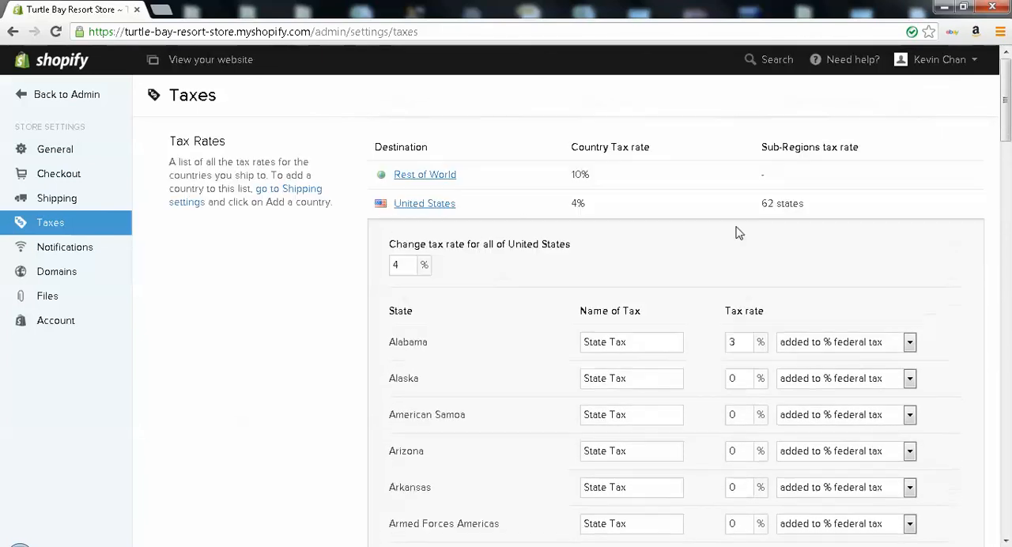
# Set the Rest of World tax rate back to 0% and save the change
pyautogui.click(435, 177)
pyautogui.doubleClick(392, 237)
pyautogui.write('0')
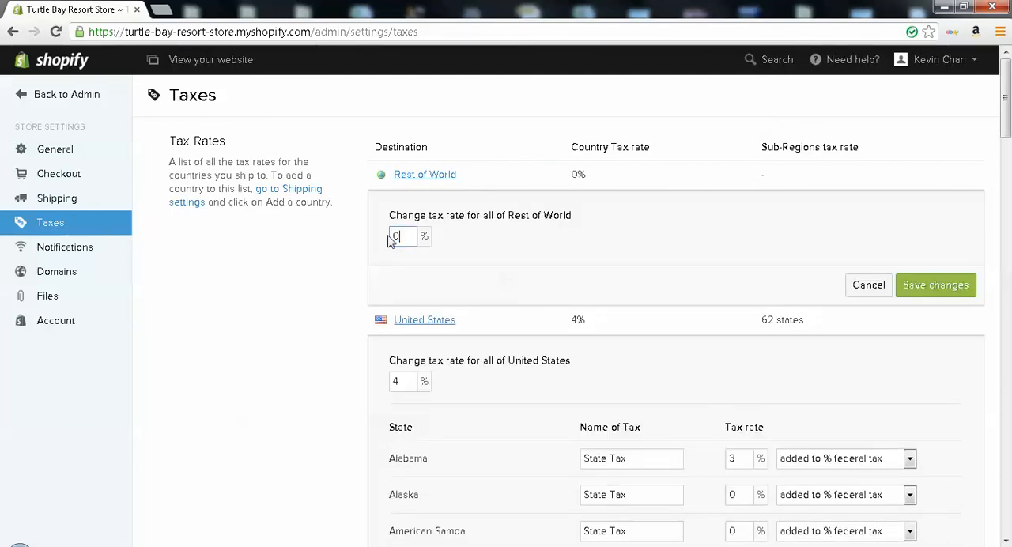
pyautogui.click(916, 292)
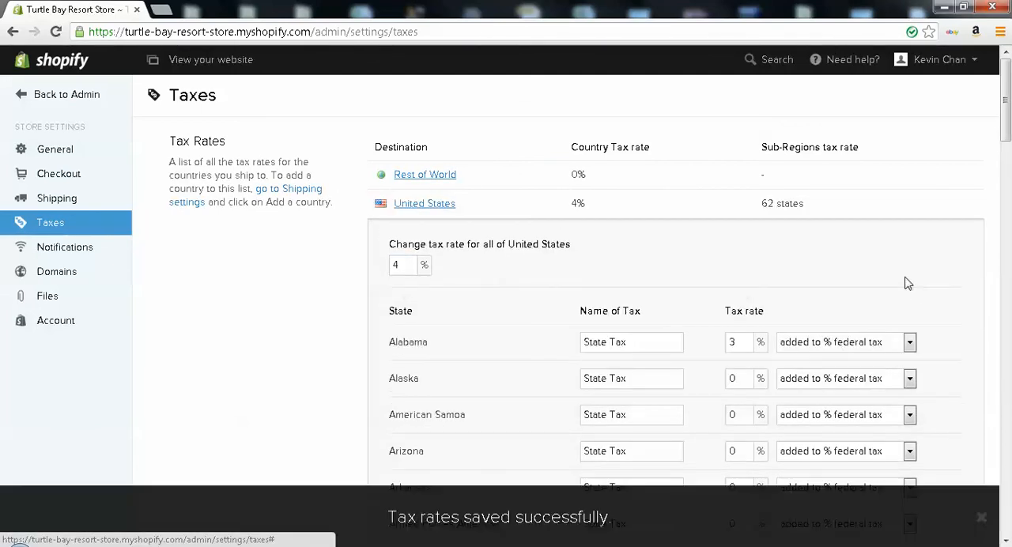
# Reopen the United States tax rates and set the country-wide rate back to 0%
pyautogui.click(431, 204)
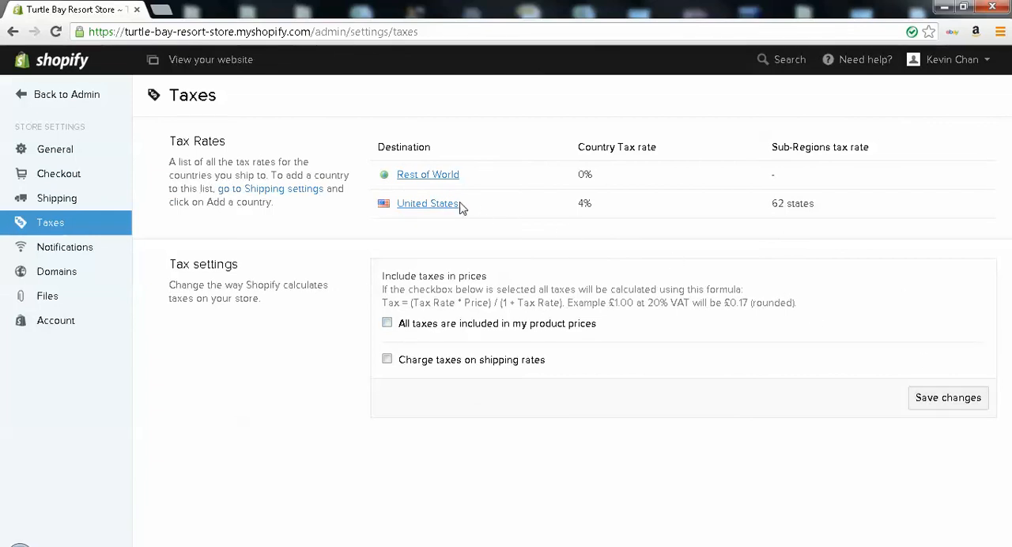
pyautogui.click(427, 204)
pyautogui.doubleClick(397, 266)
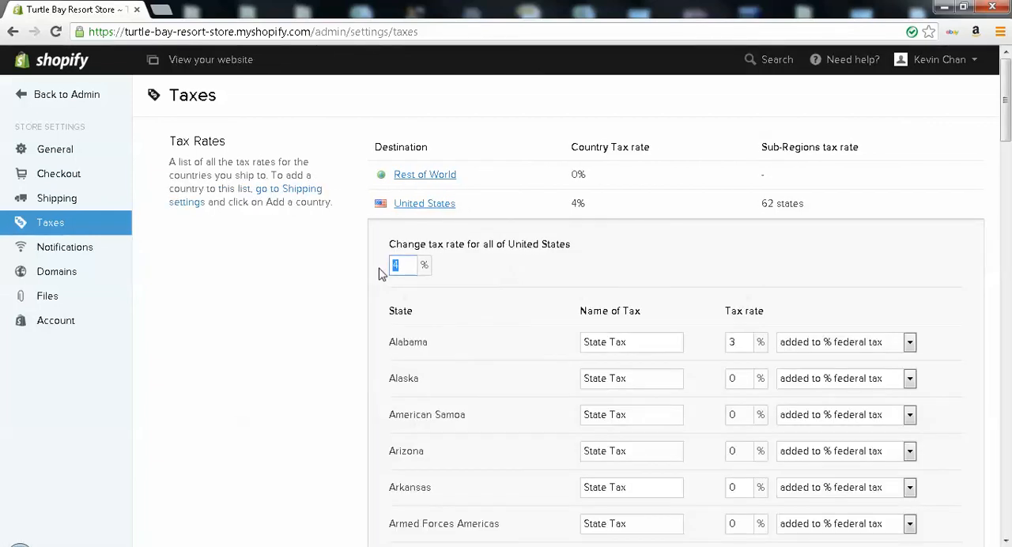
pyautogui.write('0')
pyautogui.scroll(-8, 938, 380)
pyautogui.scroll(8, 949, 382)
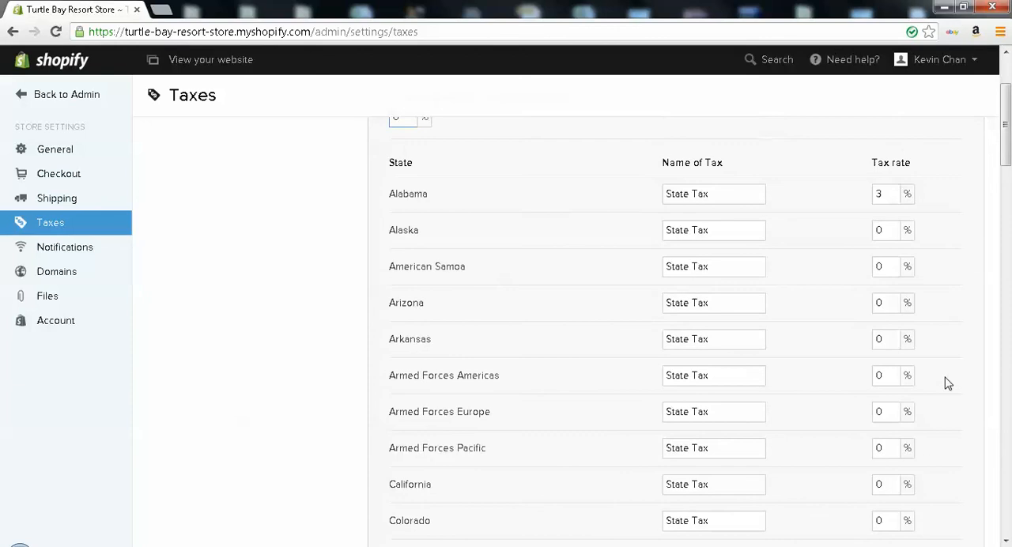
# Set the Alabama and New Jersey state tax rates back to 0% and save the United States tax changes
pyautogui.doubleClick(877, 341)
pyautogui.write('0')
pyautogui.scroll(-20, 921, 360)
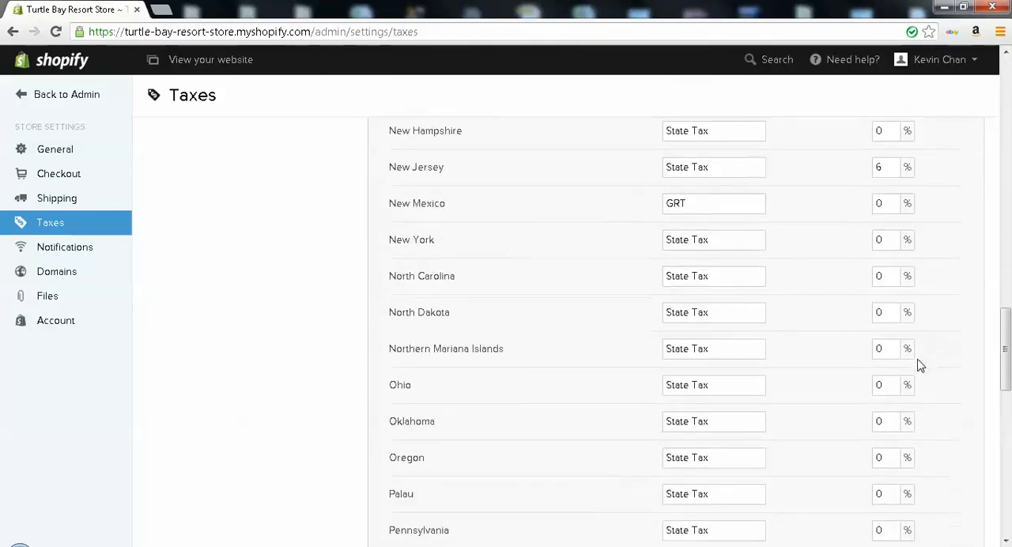
pyautogui.scroll(1, 918, 316)
pyautogui.doubleClick(875, 166)
pyautogui.write('0')
pyautogui.scroll(-10, 960, 244)
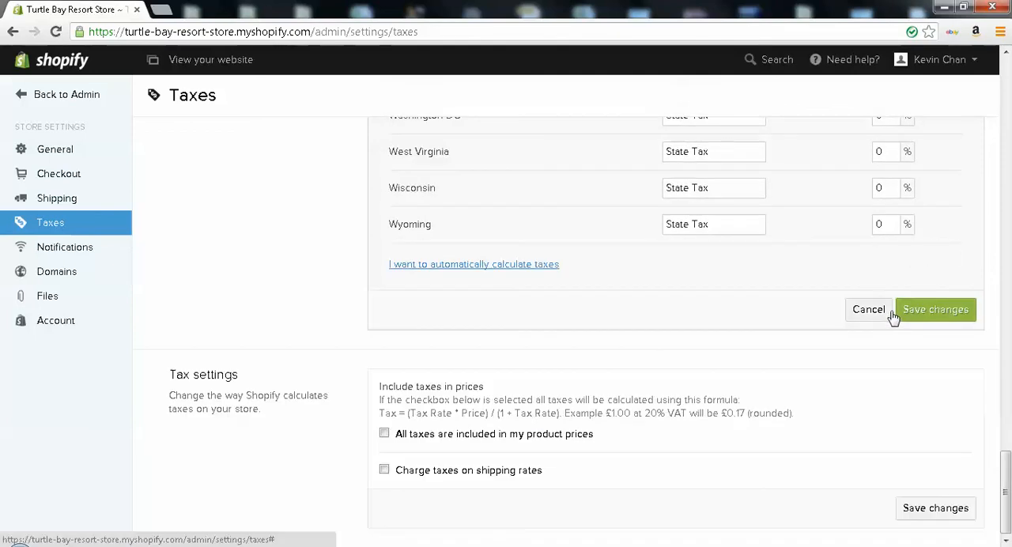
pyautogui.click(921, 324)
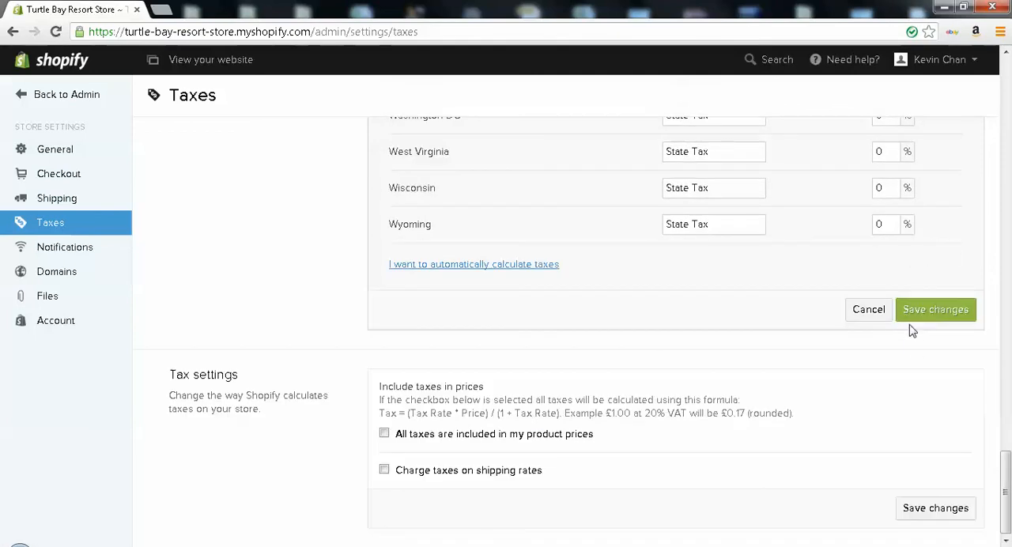